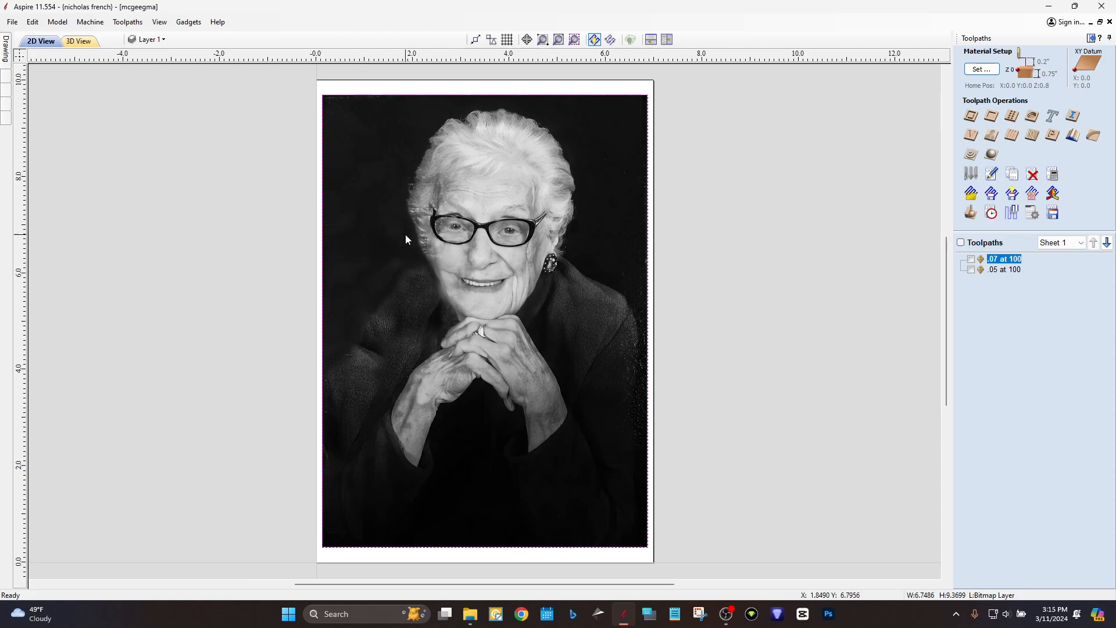
Pan and zoom the view to bring the portrait's face into view.
scroll(412, 252, up, 2)
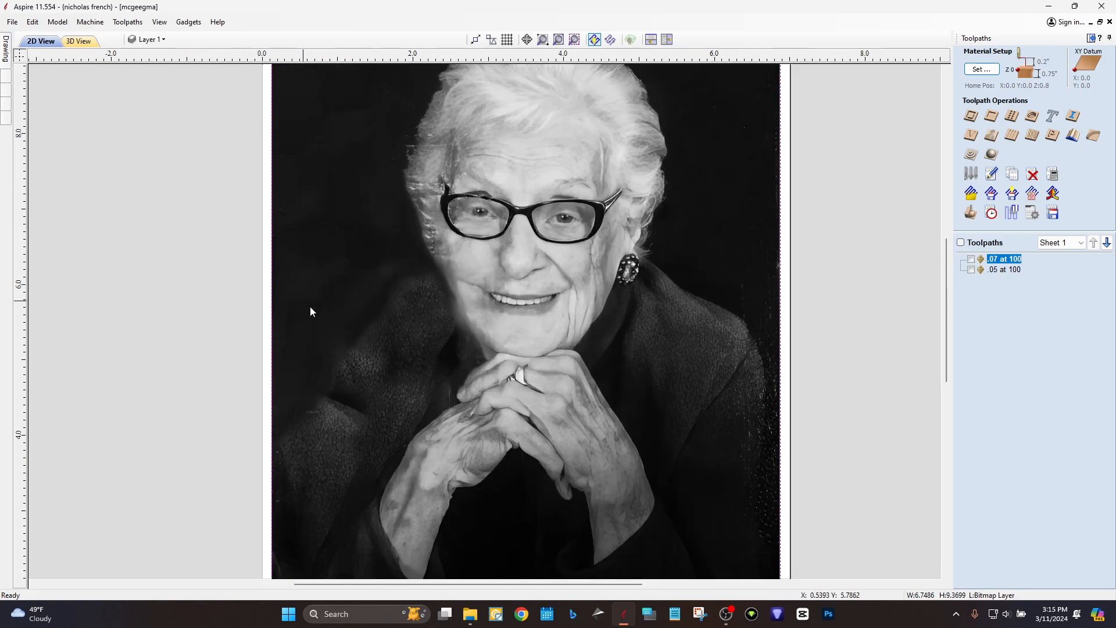
scroll(303, 306, down, 2)
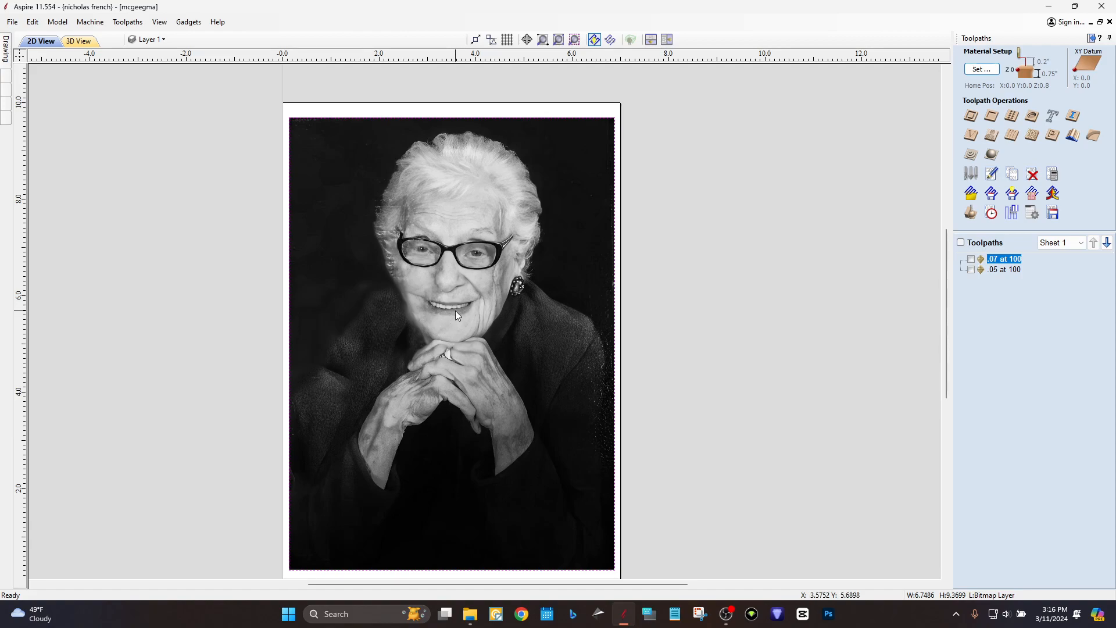
scroll(459, 315, down, 1)
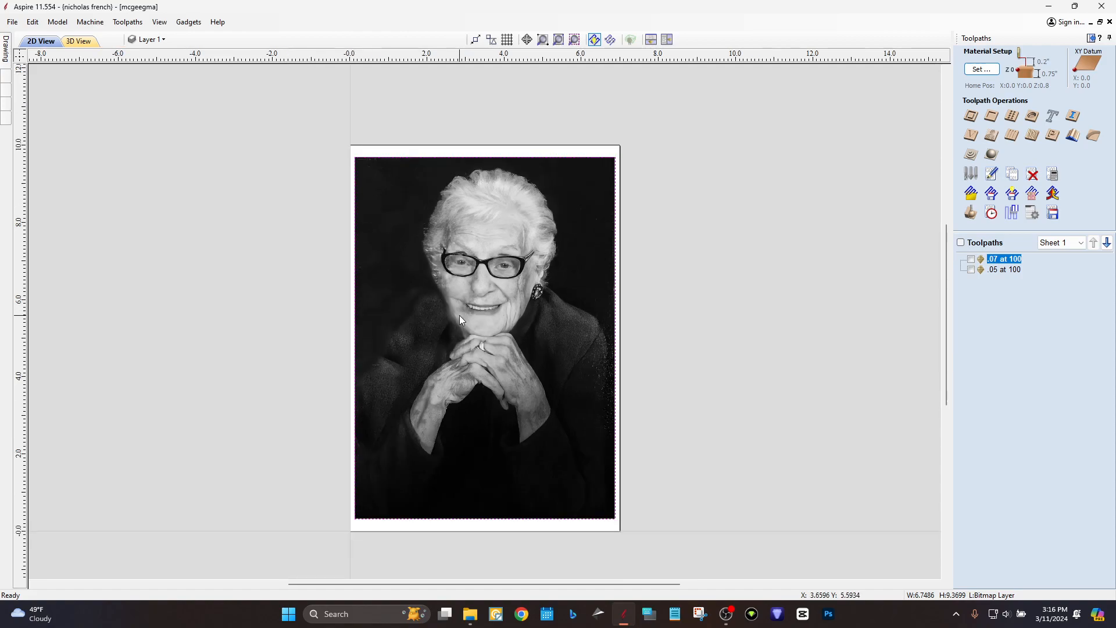
scroll(457, 315, up, 3)
middle_drag(457, 316, 527, 274)
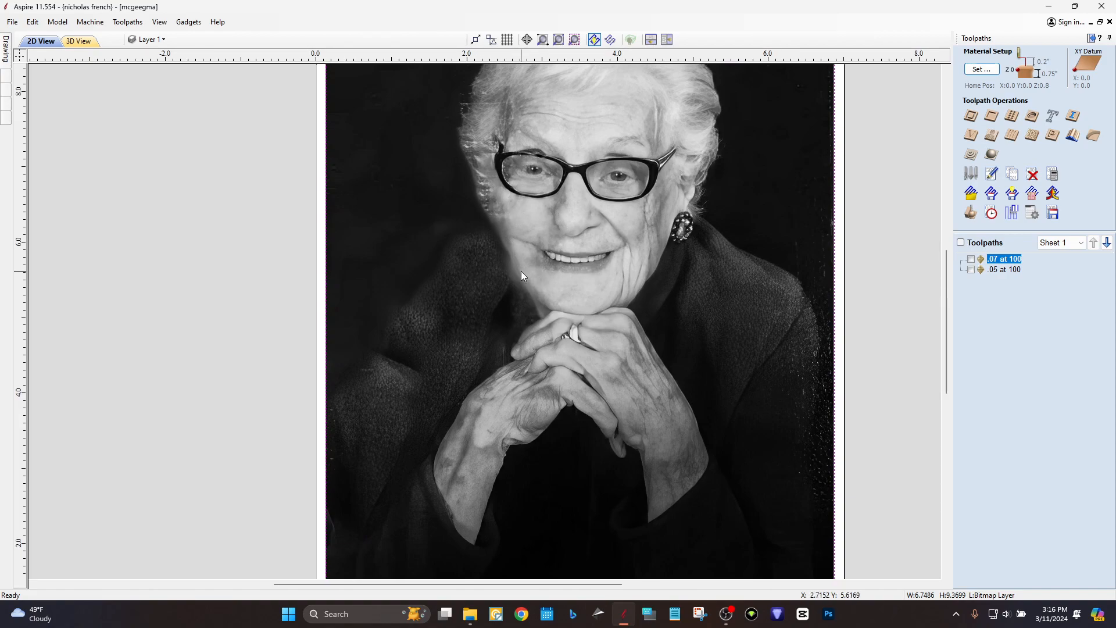
scroll(519, 273, down, 2)
middle_drag(525, 252, 529, 288)
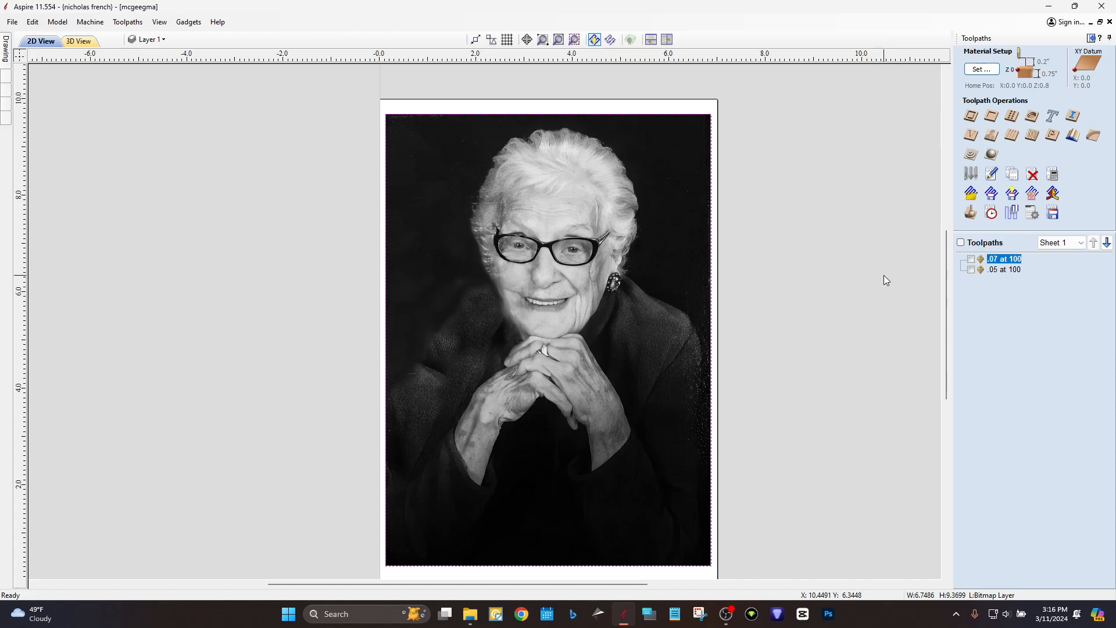
scroll(580, 338, down, 2)
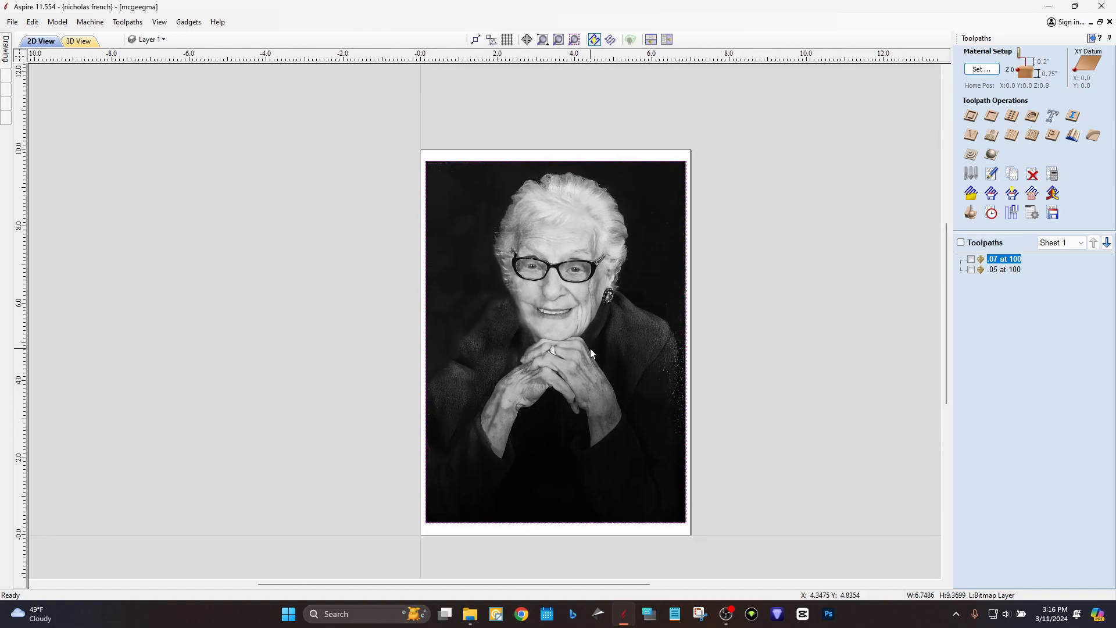
scroll(591, 347, up, 2)
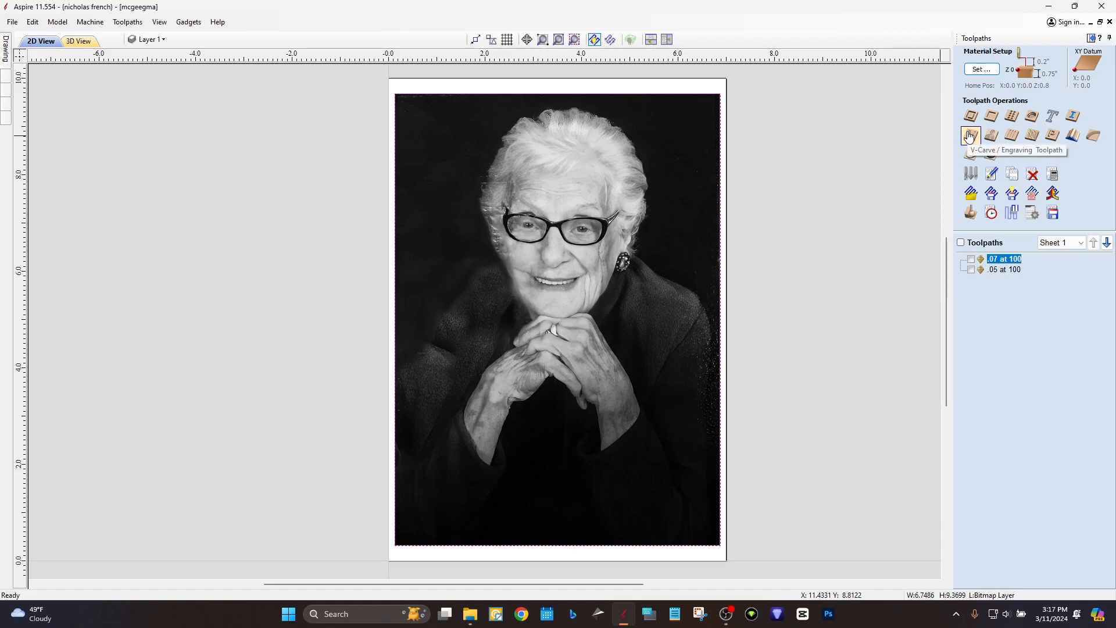
Open the '.07 at 100' Photo V-Carve settings and review the 0.07 depth and 100.0 line spacing.
double_click(994, 261)
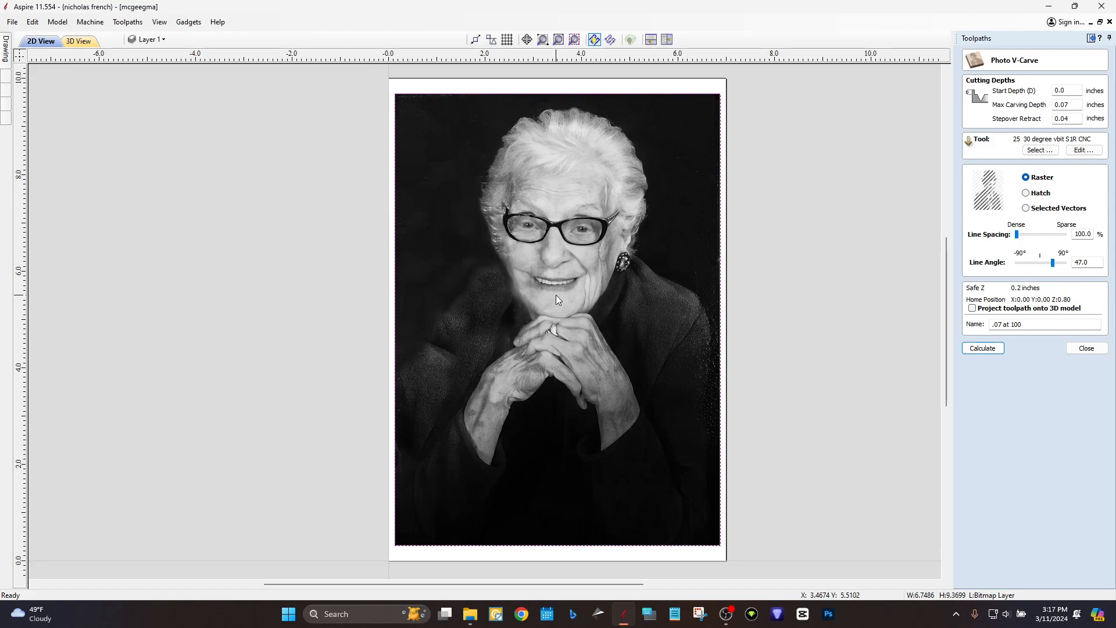
drag(1061, 105, 1072, 105)
click(1075, 105)
click(1018, 239)
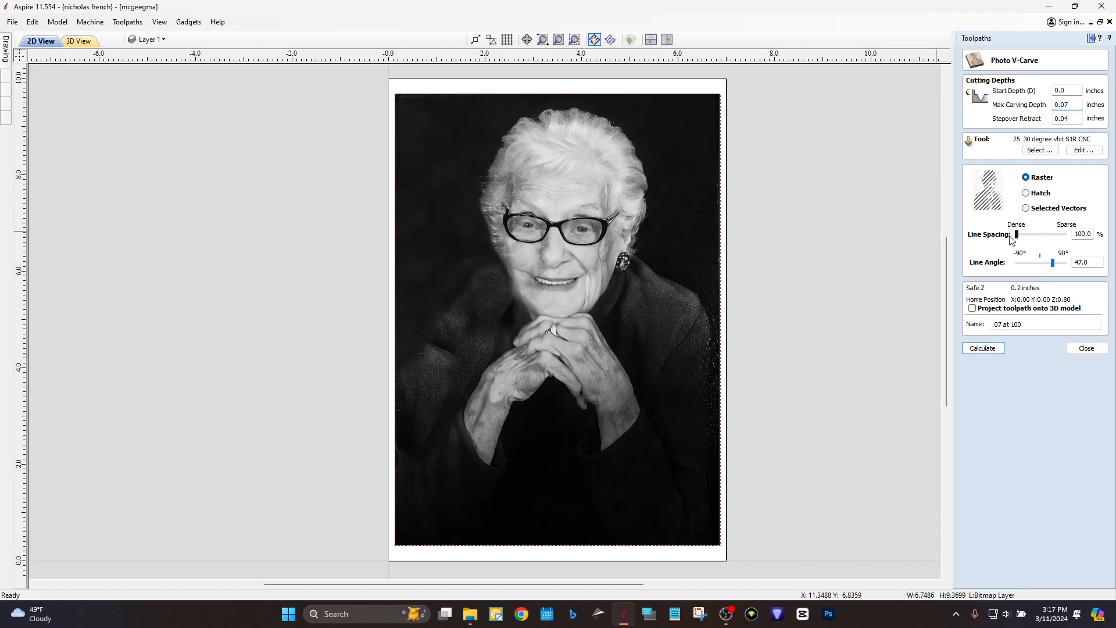
double_click(1085, 234)
Recalculate the '.07 at 100' toolpath at the 47° angle, then reset the preview to bare wood.
click(977, 351)
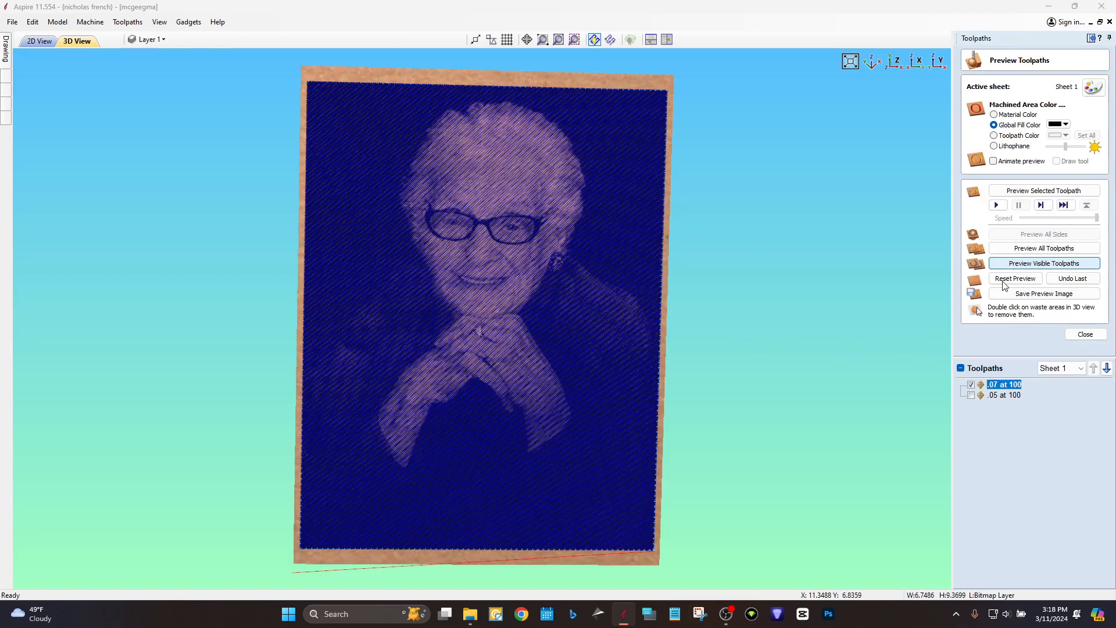
click(1022, 280)
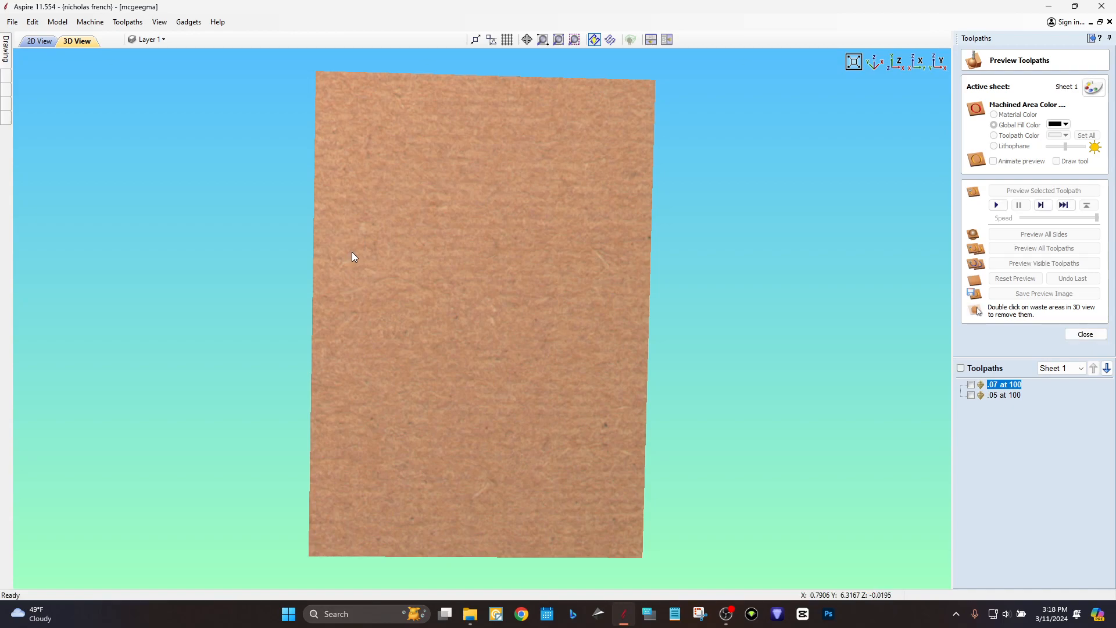
Orbit and tilt the carved board to see the diagonal raster lines from several angles.
drag(427, 233, 383, 267)
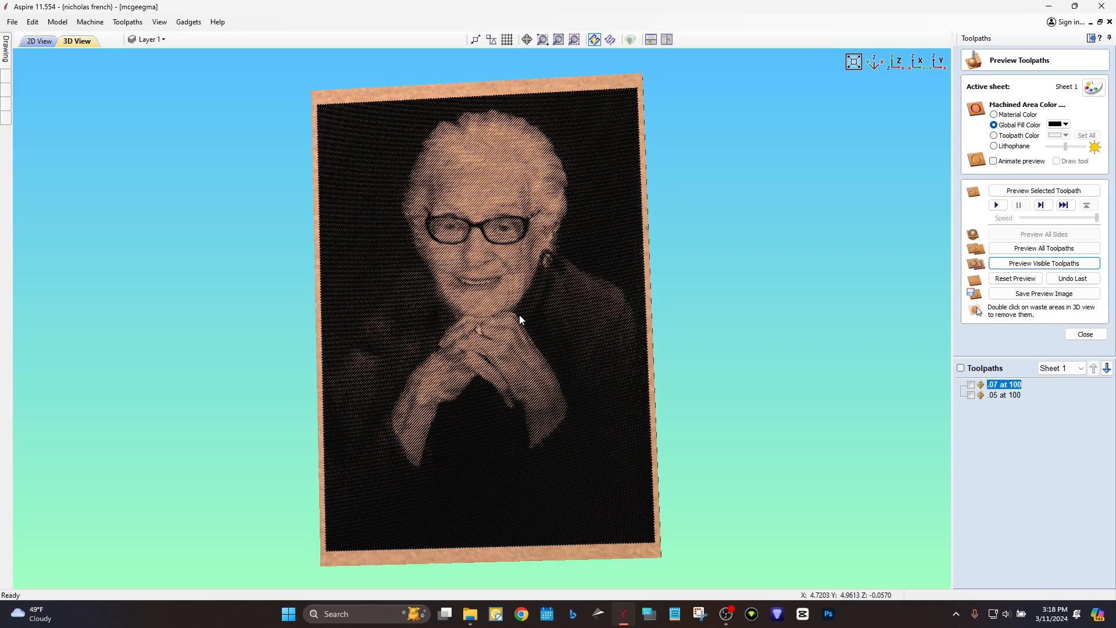
drag(479, 294, 546, 302)
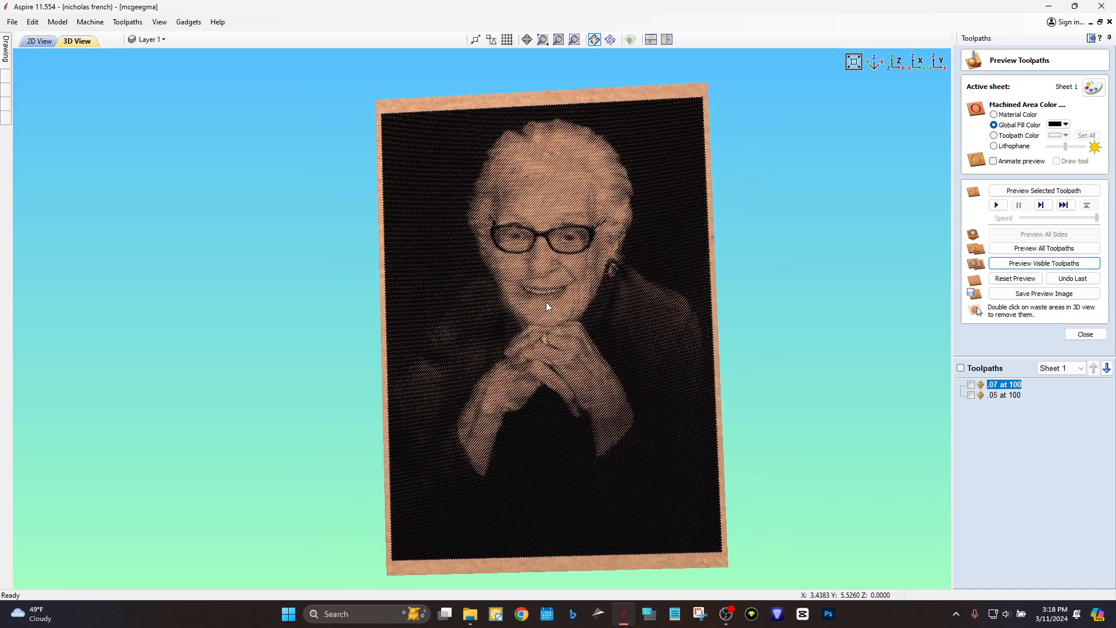
scroll(546, 301, down, 5)
drag(465, 347, 250, 343)
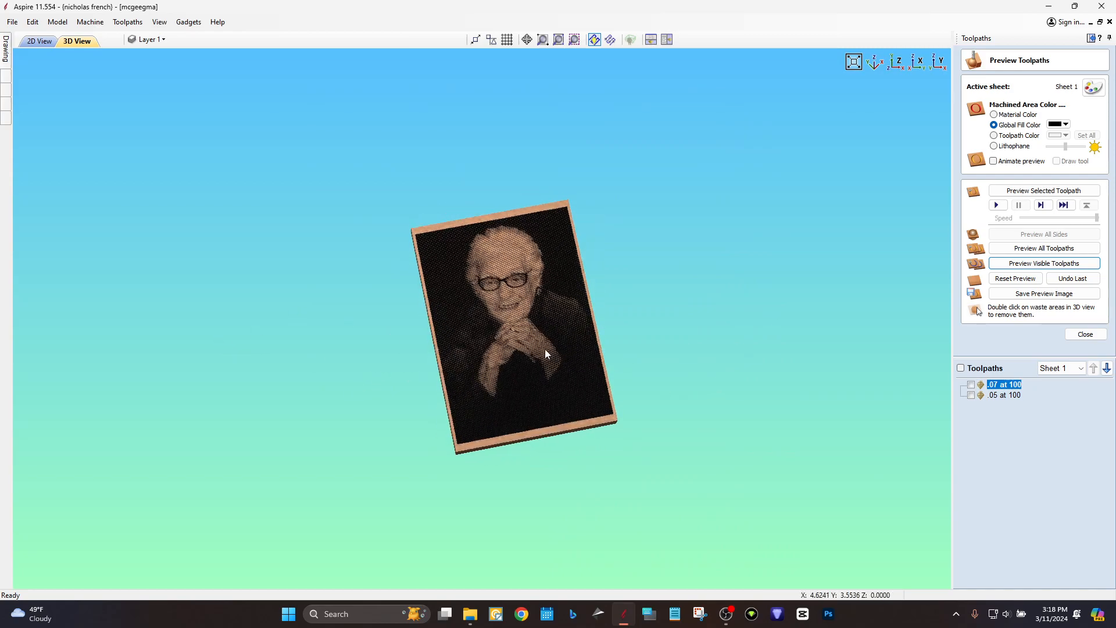
scroll(529, 315, up, 6)
drag(609, 319, 351, 492)
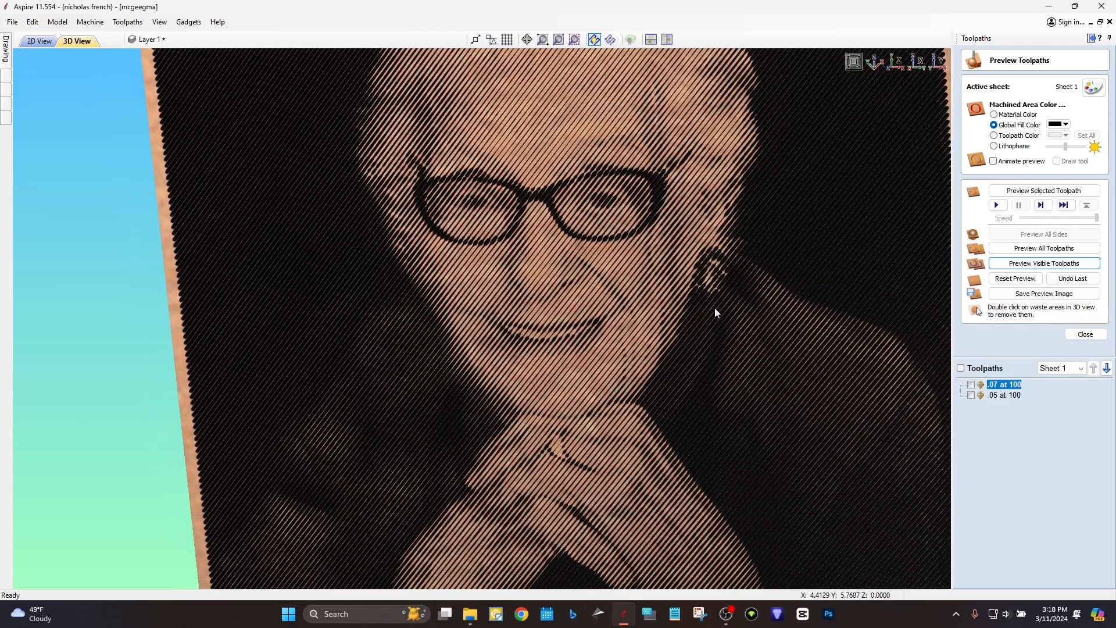
scroll(762, 283, down, 6)
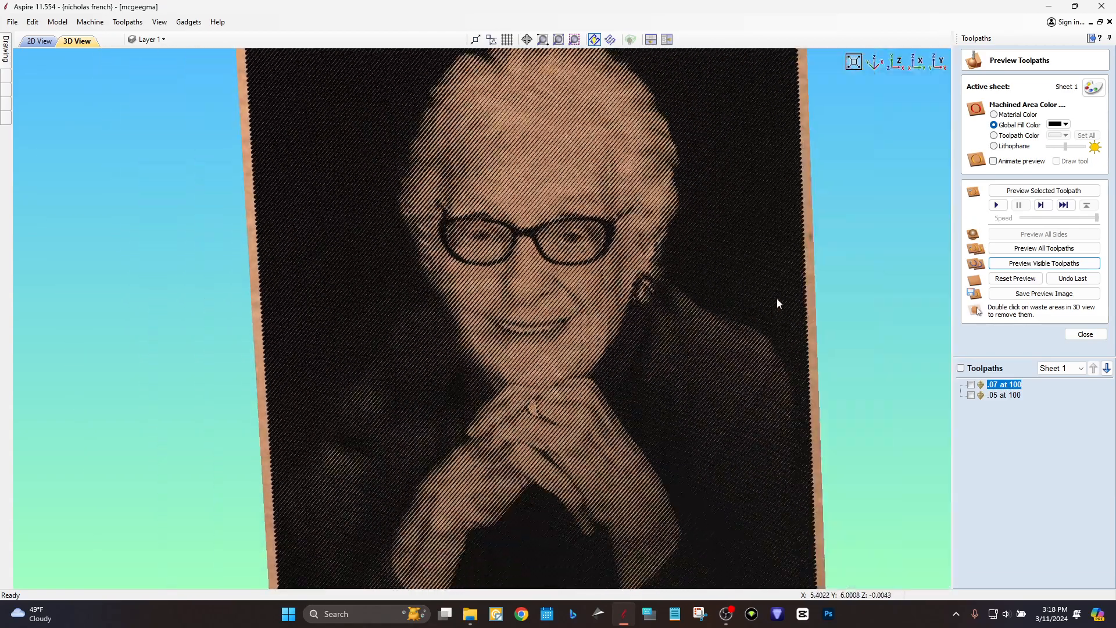
drag(745, 327, 761, 218)
scroll(705, 282, down, 1)
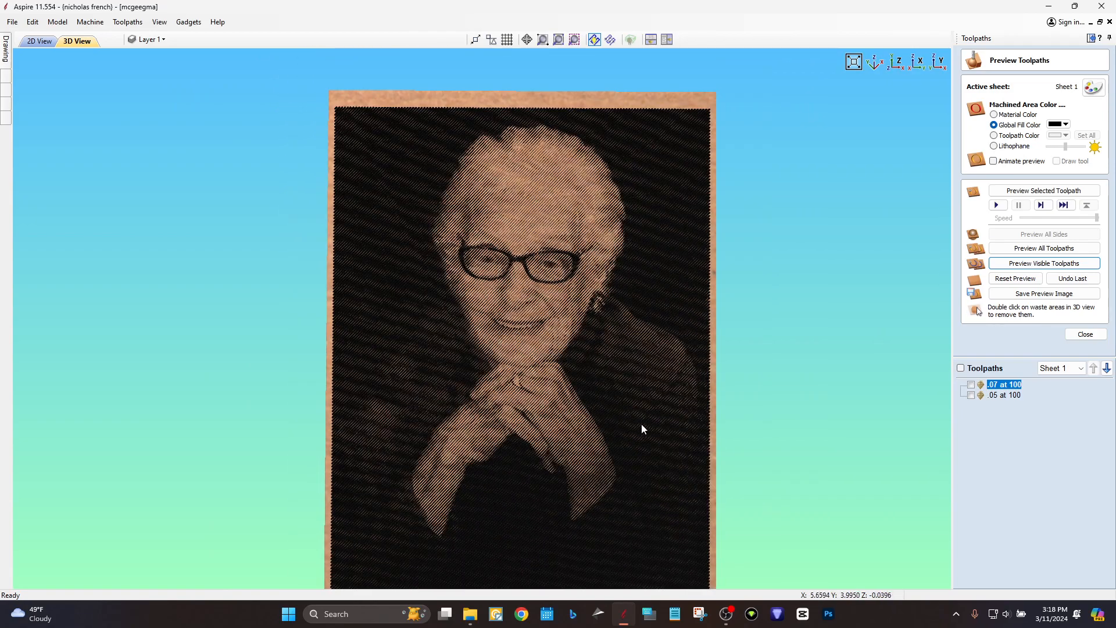
middle_drag(640, 424, 661, 374)
drag(677, 405, 733, 444)
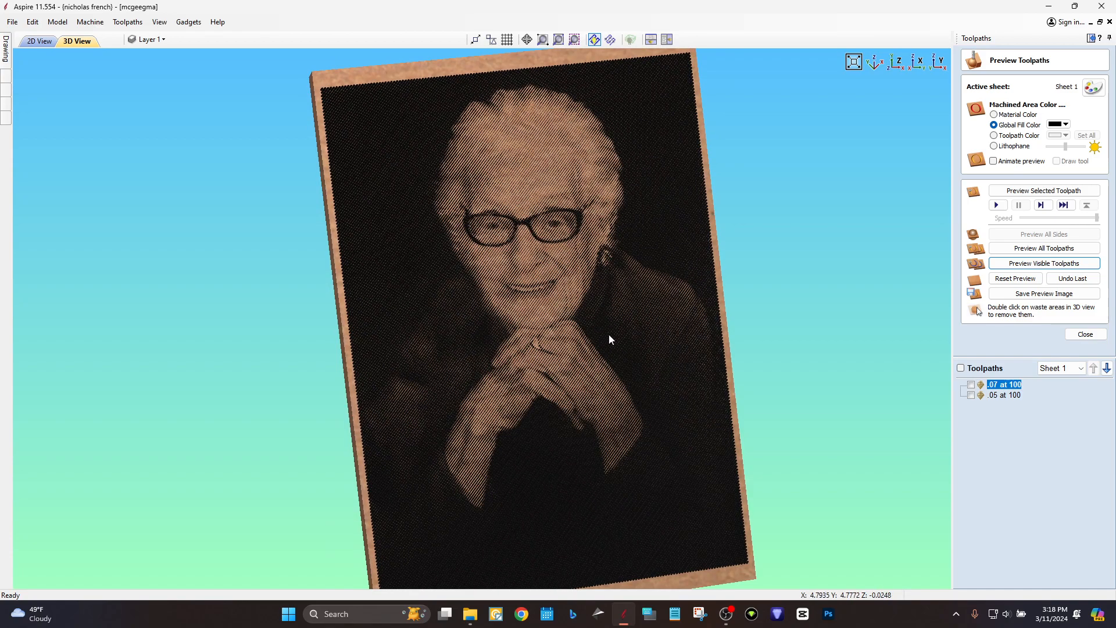
Zoom in face-on and pan across the portrait to inspect the fine diagonal V-grooves on the face.
scroll(609, 333, up, 3)
scroll(618, 341, down, 3)
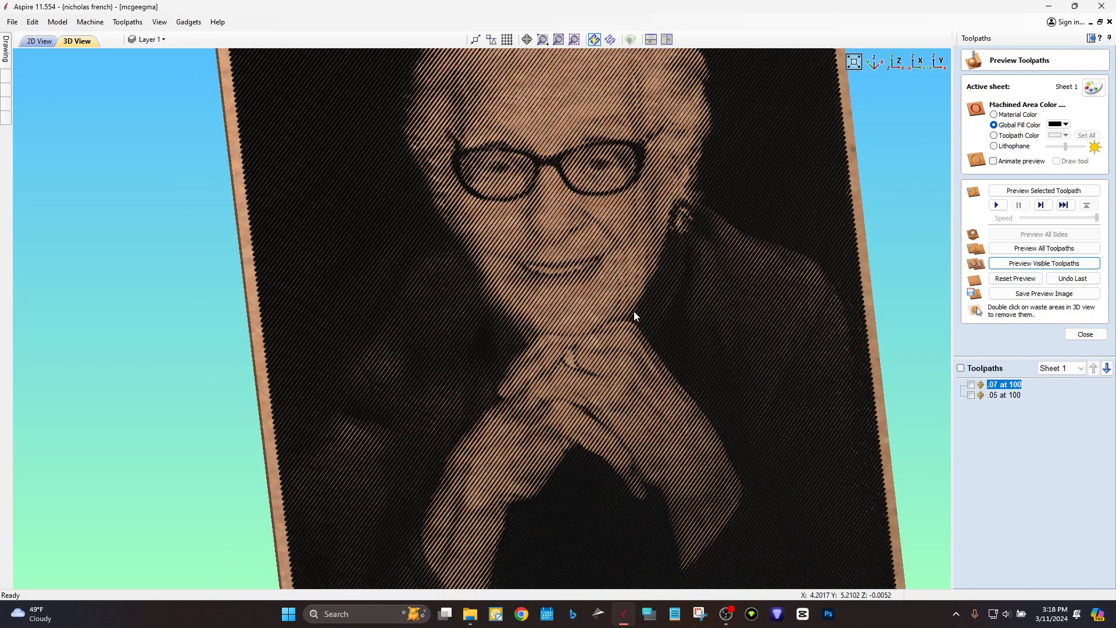
scroll(591, 413, up, 2)
scroll(514, 337, up, 2)
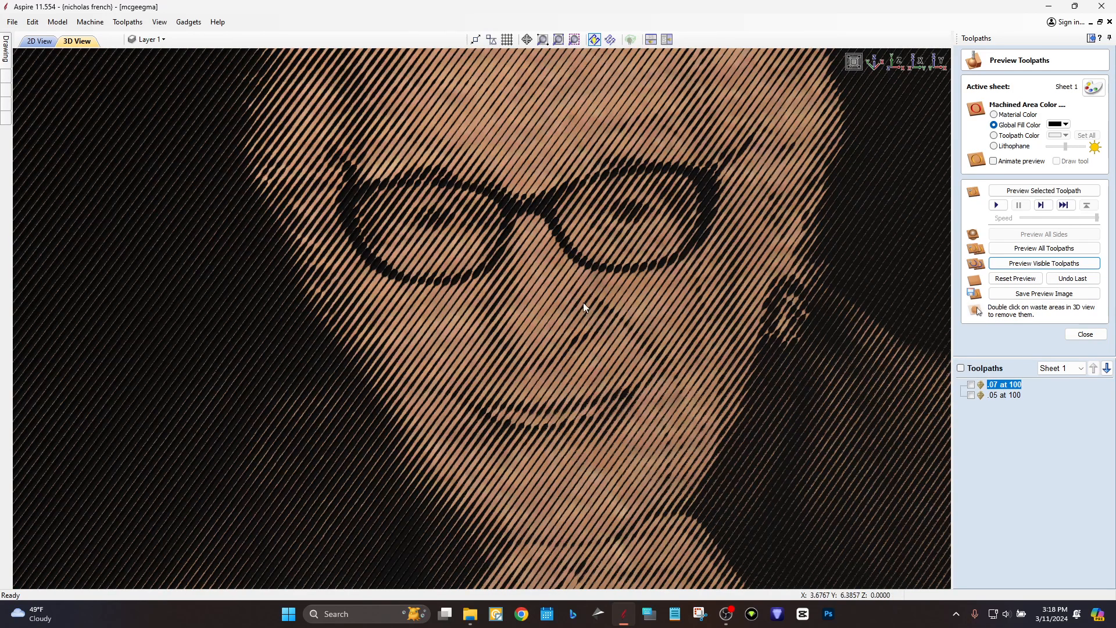
scroll(557, 288, down, 3)
scroll(415, 285, down, 3)
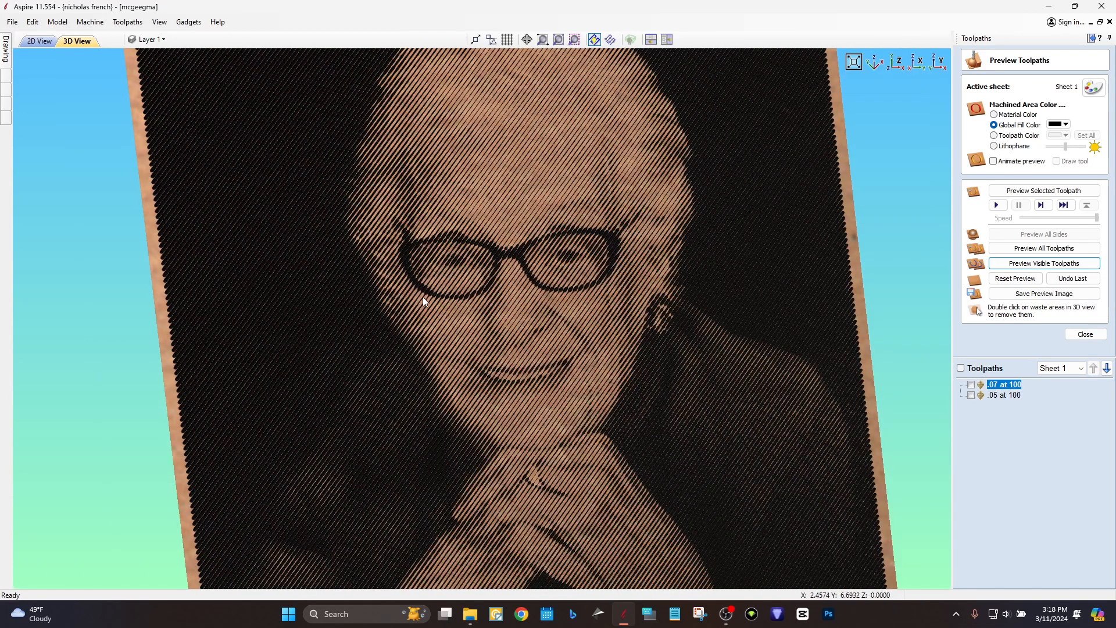
scroll(494, 327, down, 2)
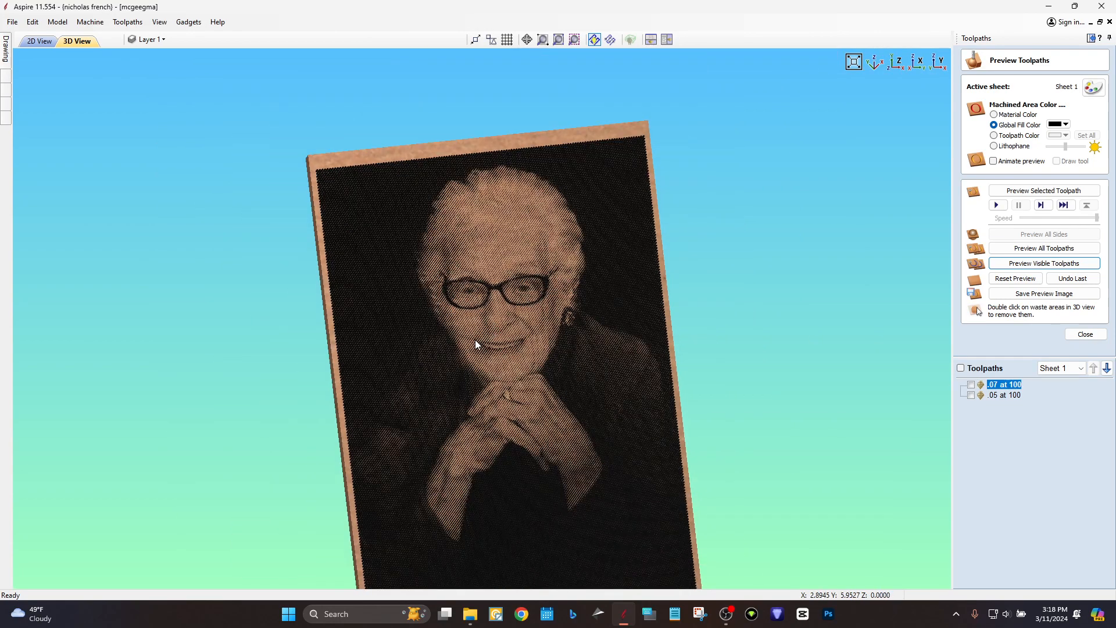
scroll(475, 344, up, 1)
scroll(497, 339, up, 3)
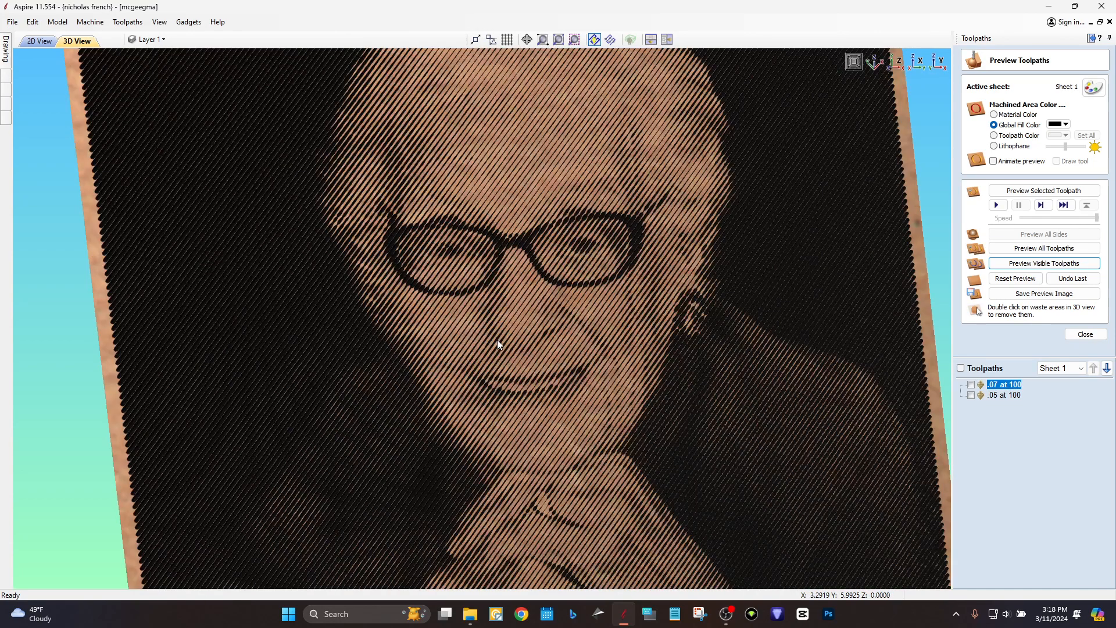
scroll(497, 339, down, 2)
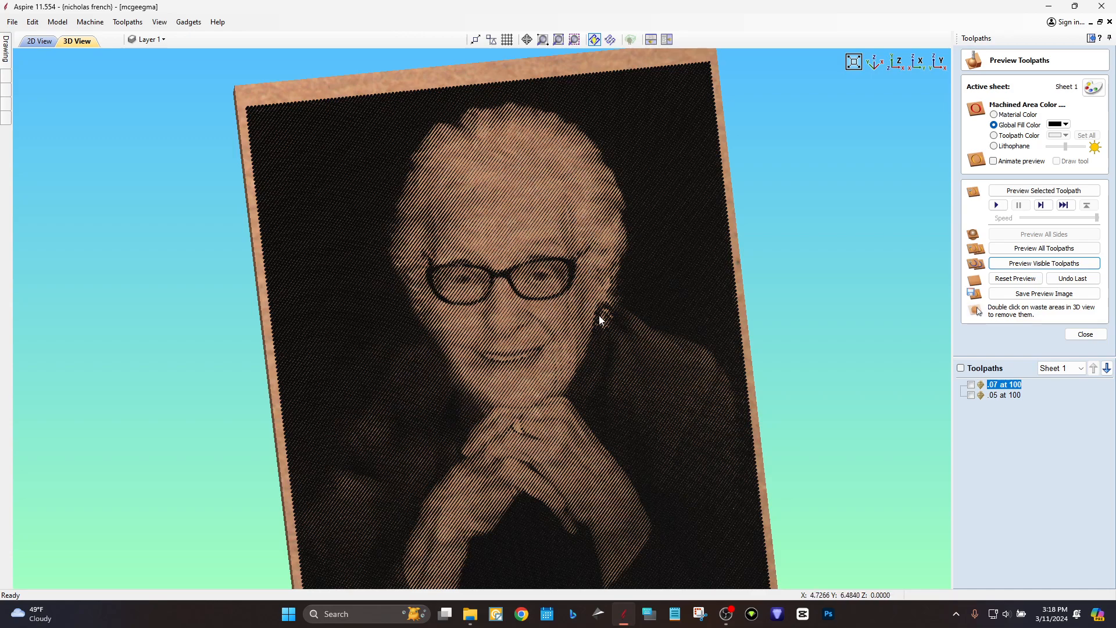
scroll(499, 270, down, 1)
drag(573, 299, 497, 406)
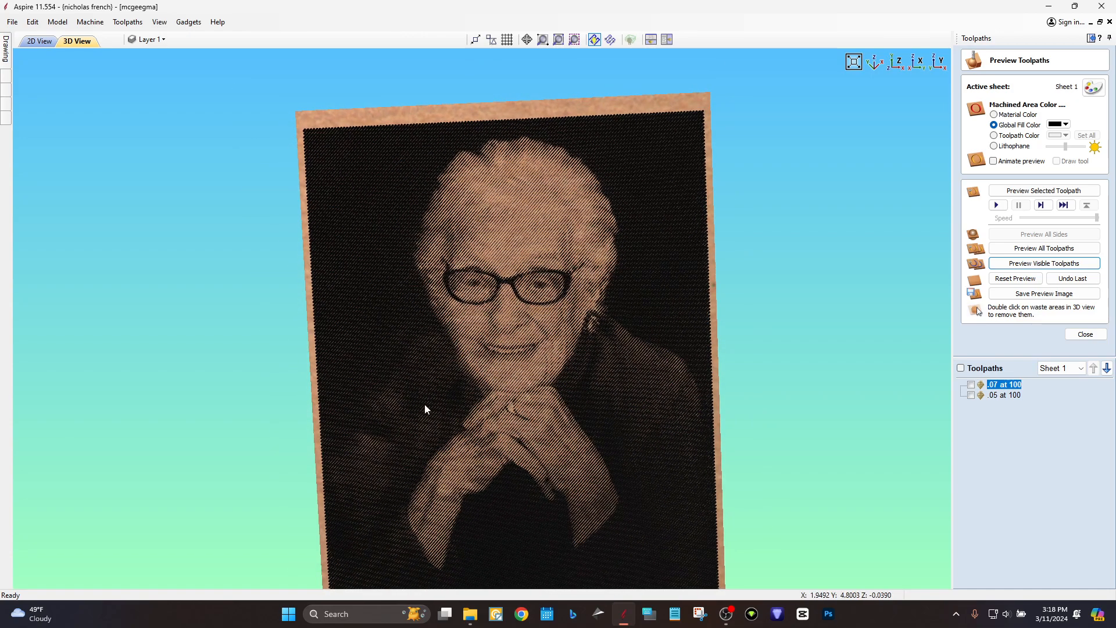
scroll(643, 390, down, 2)
drag(572, 454, 493, 455)
scroll(493, 455, up, 5)
middle_drag(515, 458, 485, 397)
scroll(485, 397, down, 1)
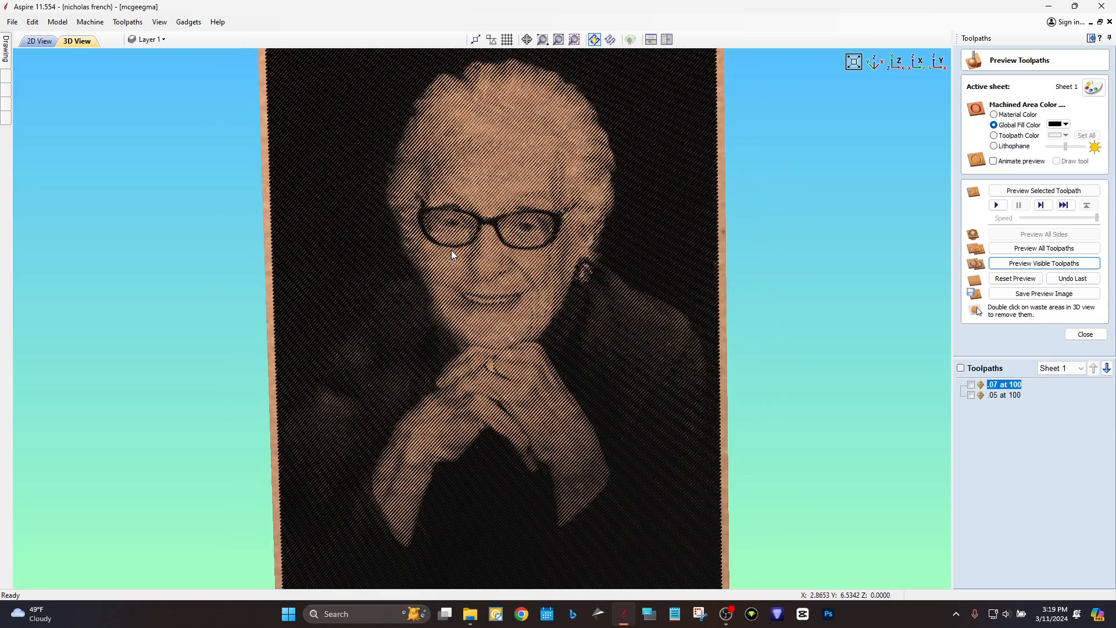
scroll(449, 247, down, 1)
scroll(501, 223, up, 4)
scroll(546, 163, down, 1)
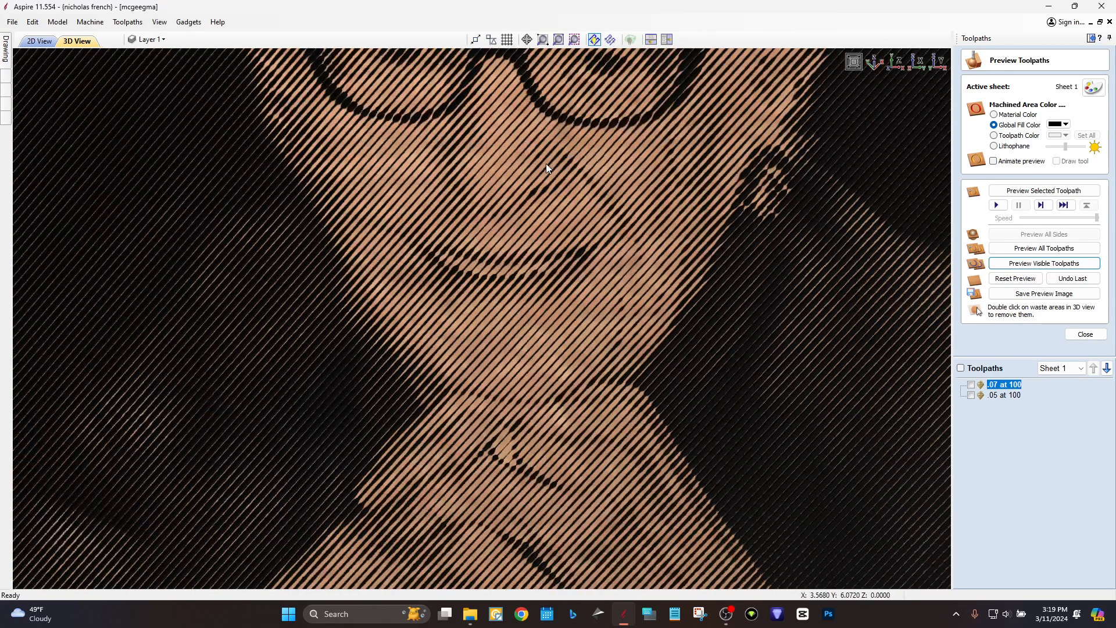
middle_drag(546, 163, 551, 347)
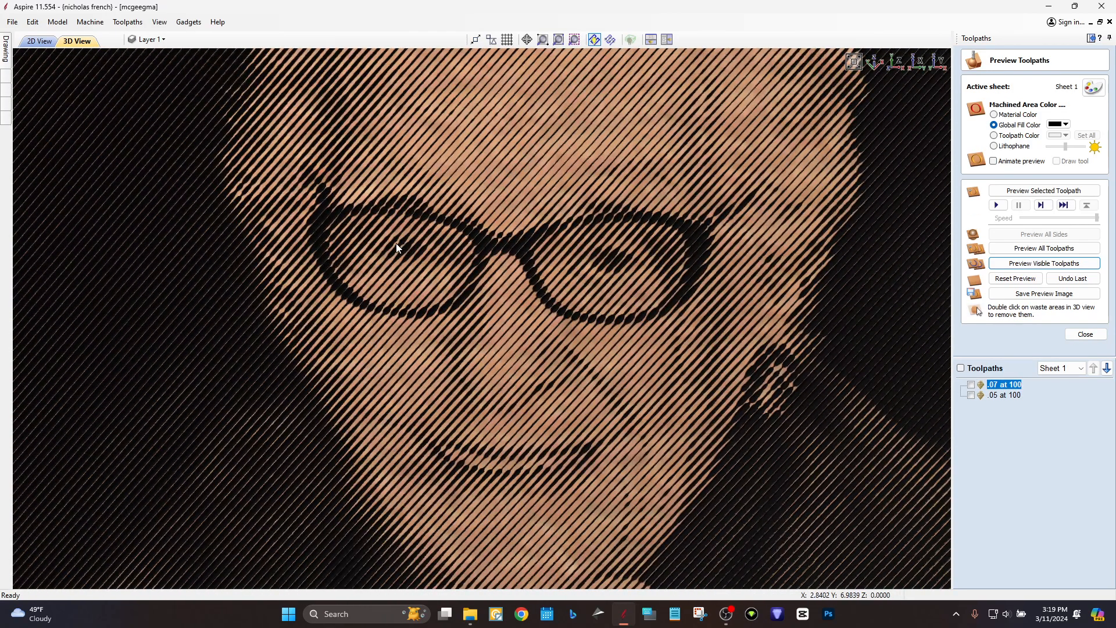
scroll(535, 274, down, 2)
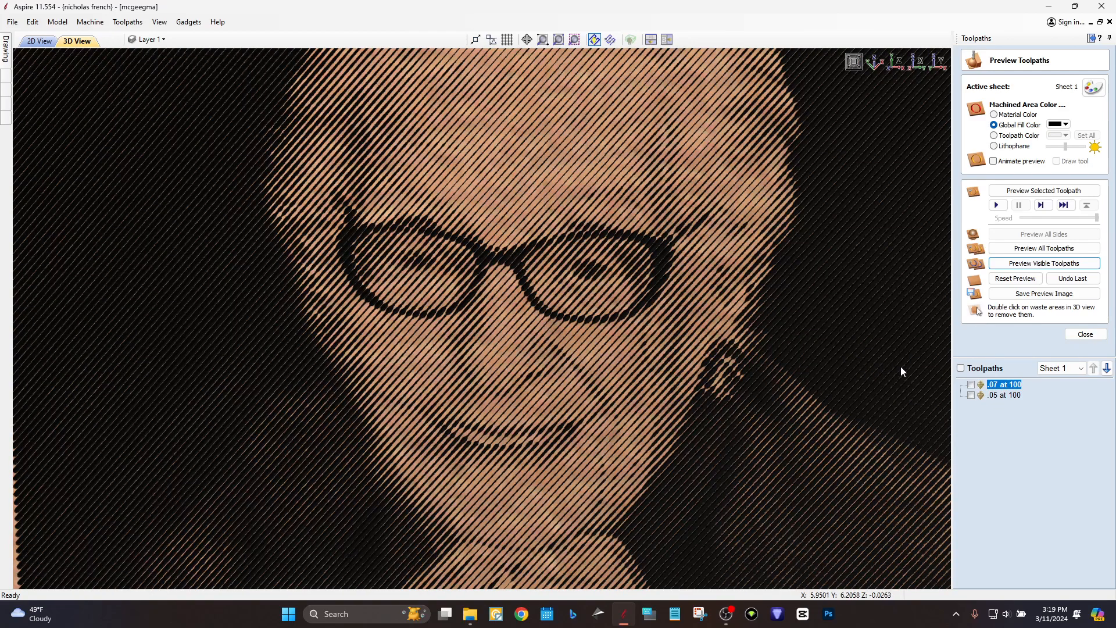
Reset the preview, make the '.05 at 100' toolpath visible and selected, and simulate it.
click(1016, 279)
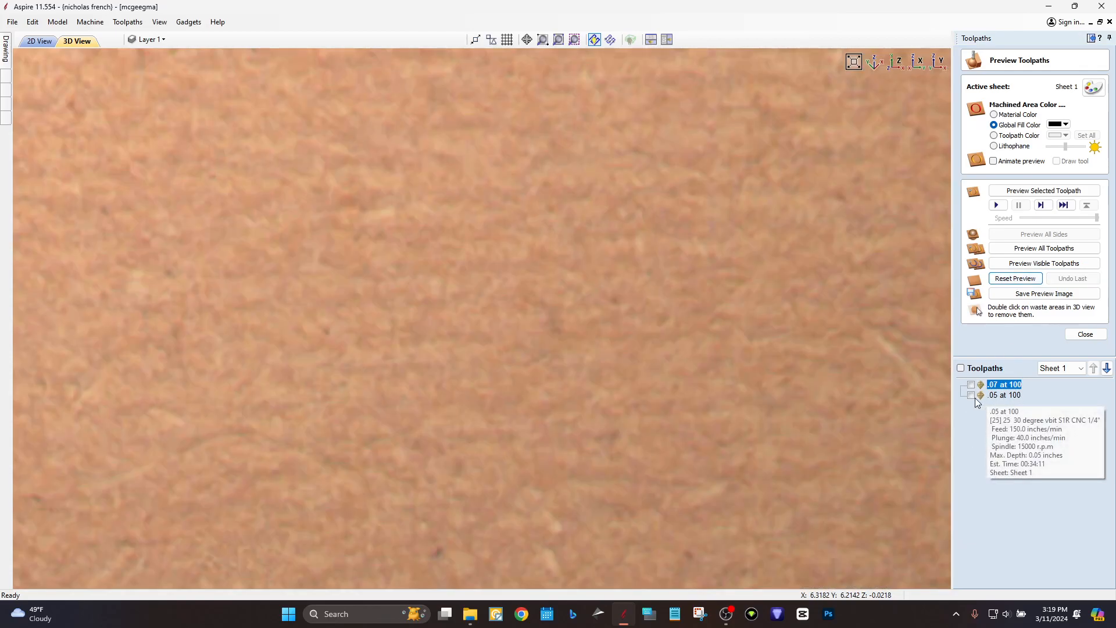
click(971, 395)
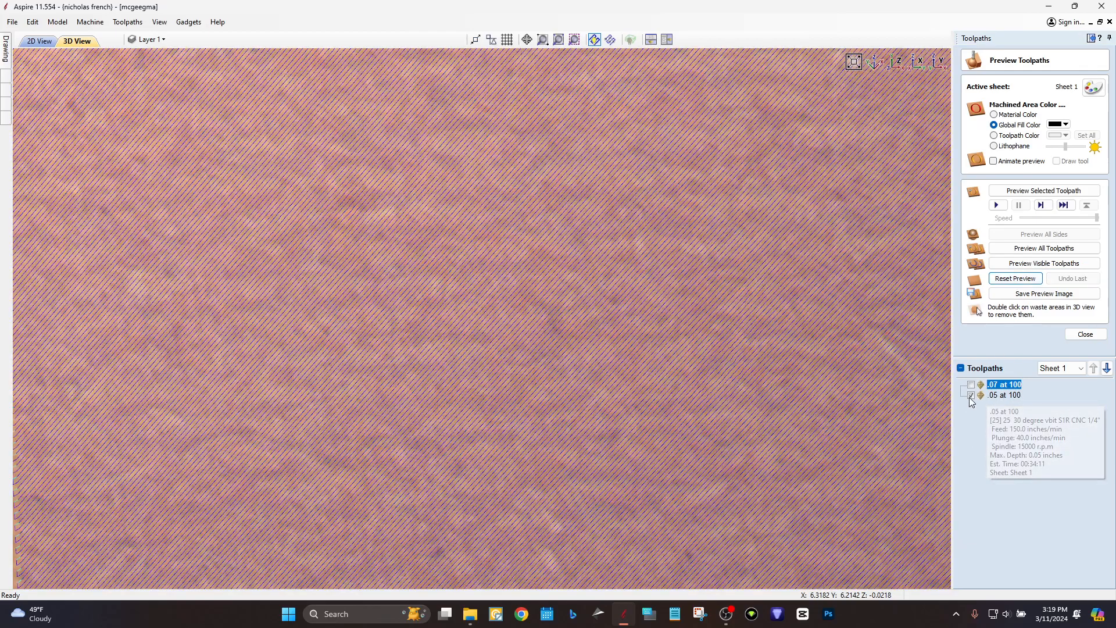
click(1006, 395)
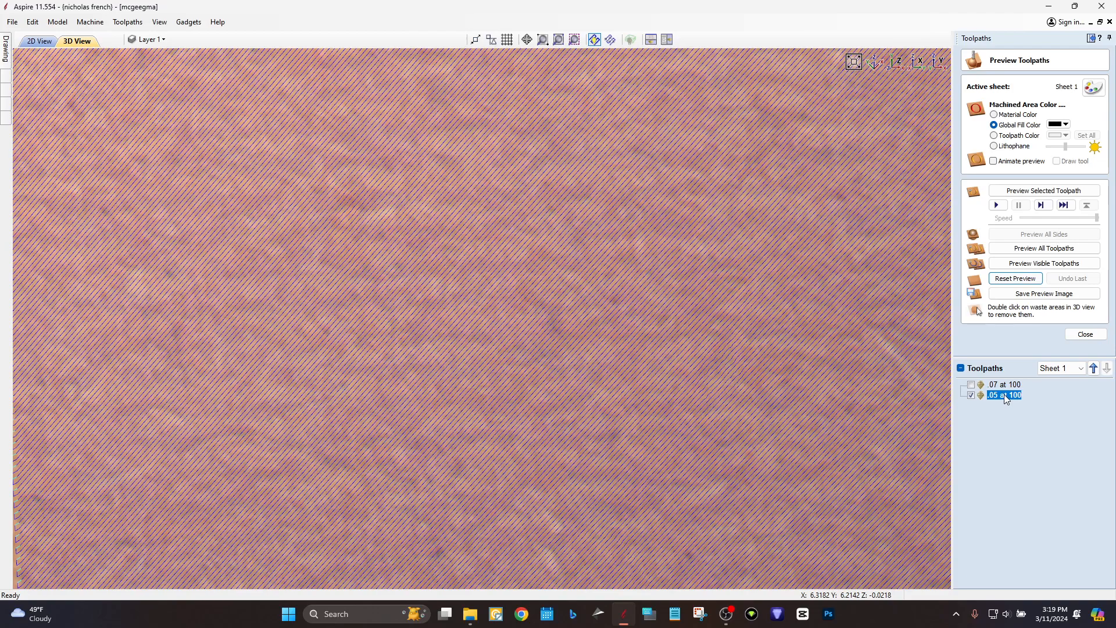
click(1019, 265)
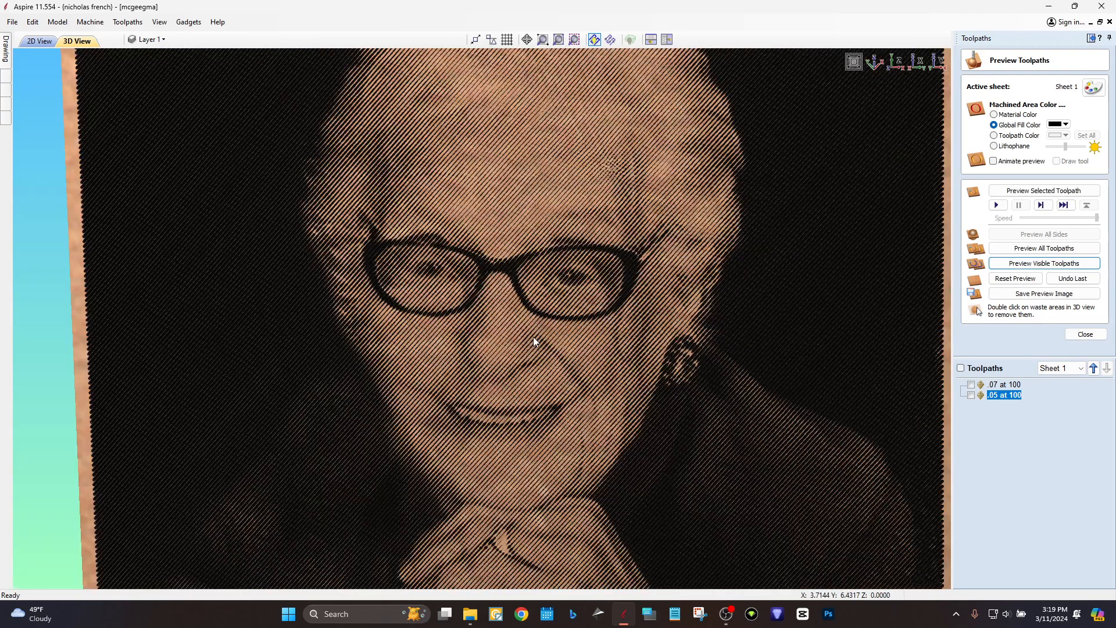
Orbit and tilt the engraved board to inspect its top edge, the hands and the face.
drag(533, 338, 342, 337)
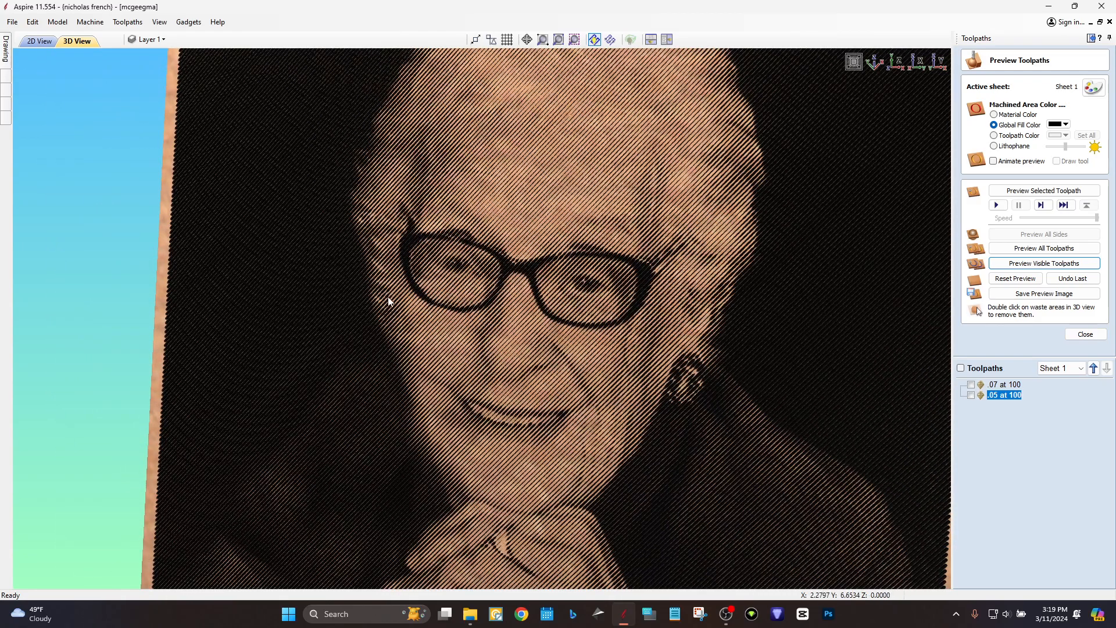
scroll(386, 331, down, 3)
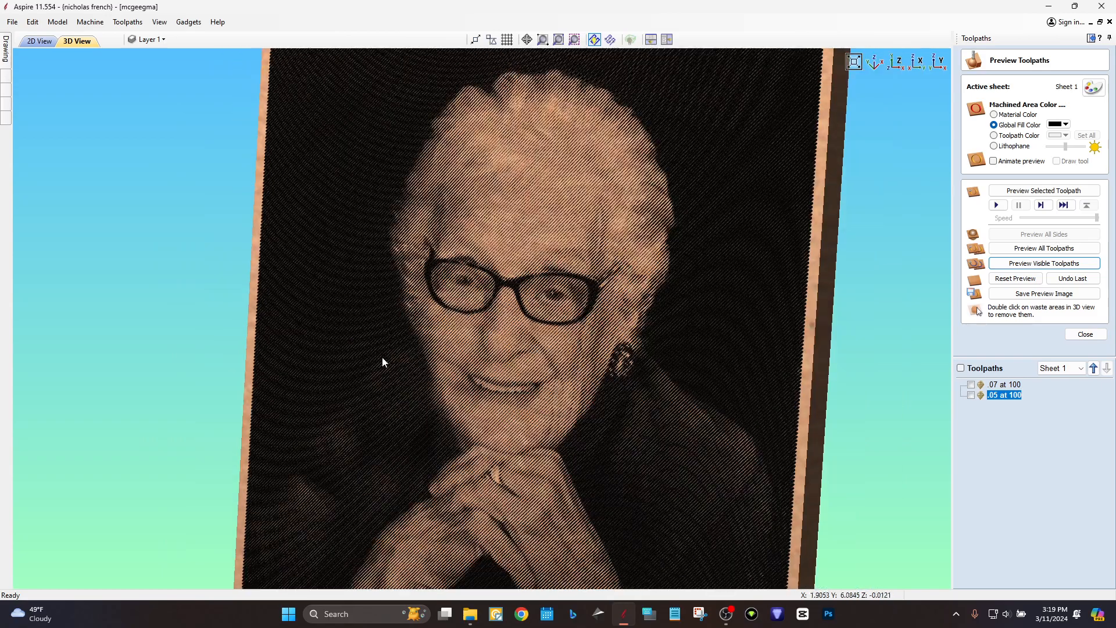
drag(720, 467, 812, 446)
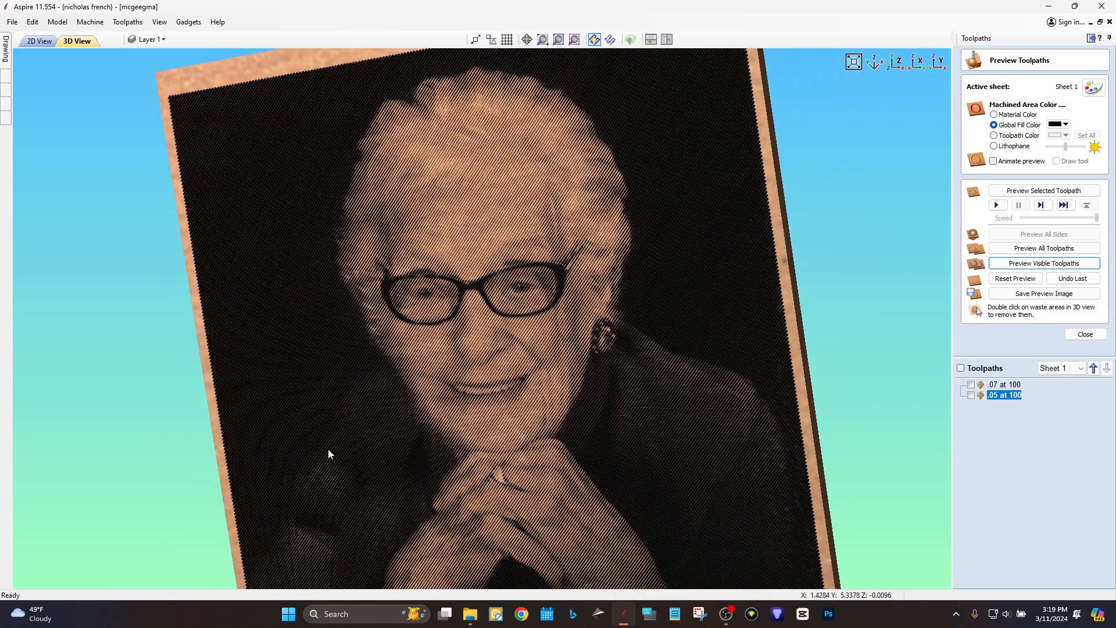
drag(325, 413, 819, 340)
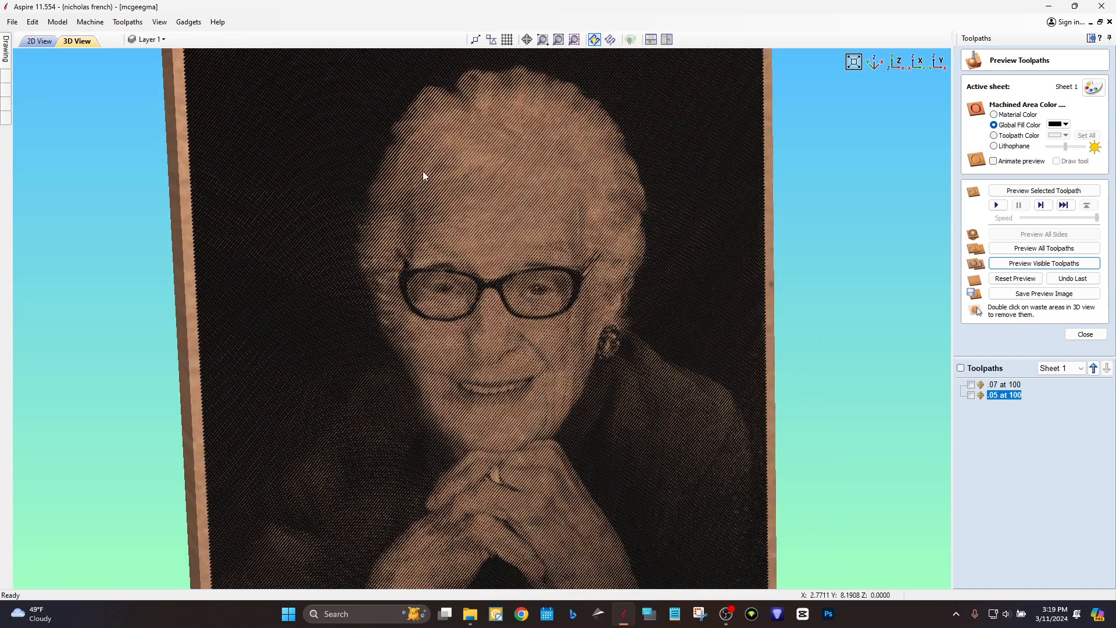
drag(427, 175, 465, 152)
scroll(504, 330, down, 3)
scroll(495, 352, up, 2)
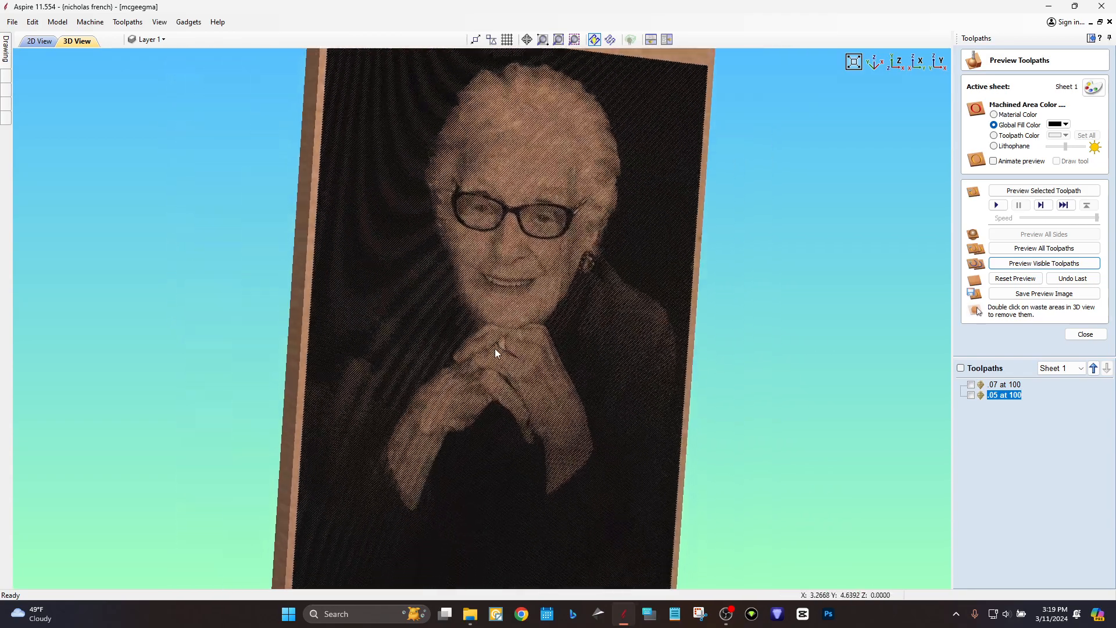
scroll(482, 386, up, 3)
drag(415, 352, 238, 371)
middle_drag(430, 181, 439, 305)
drag(428, 165, 425, 111)
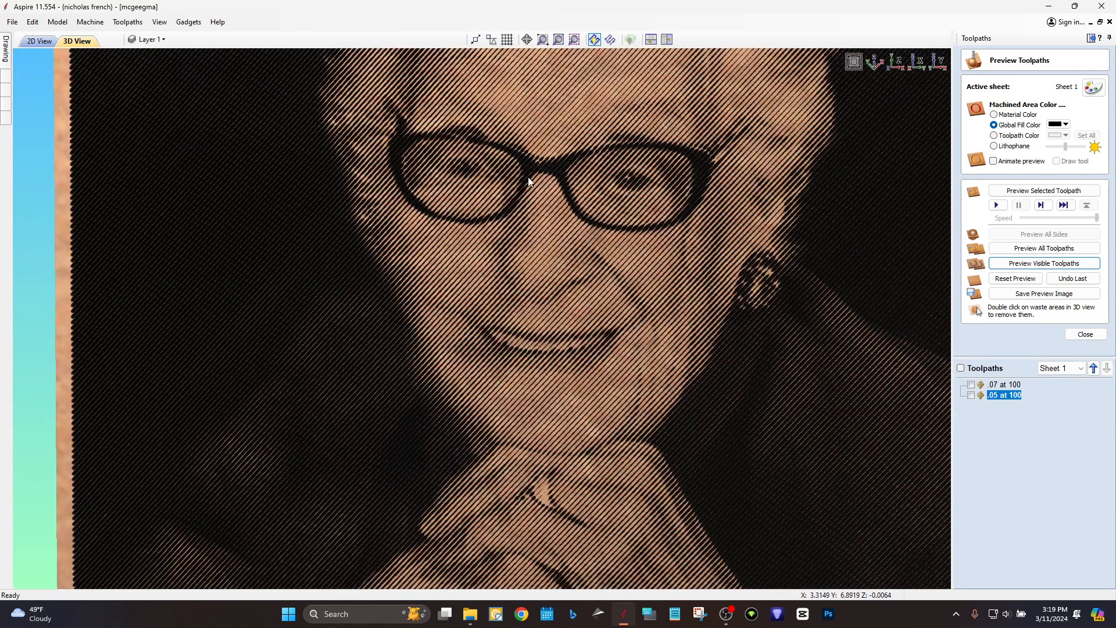
drag(528, 177, 534, 154)
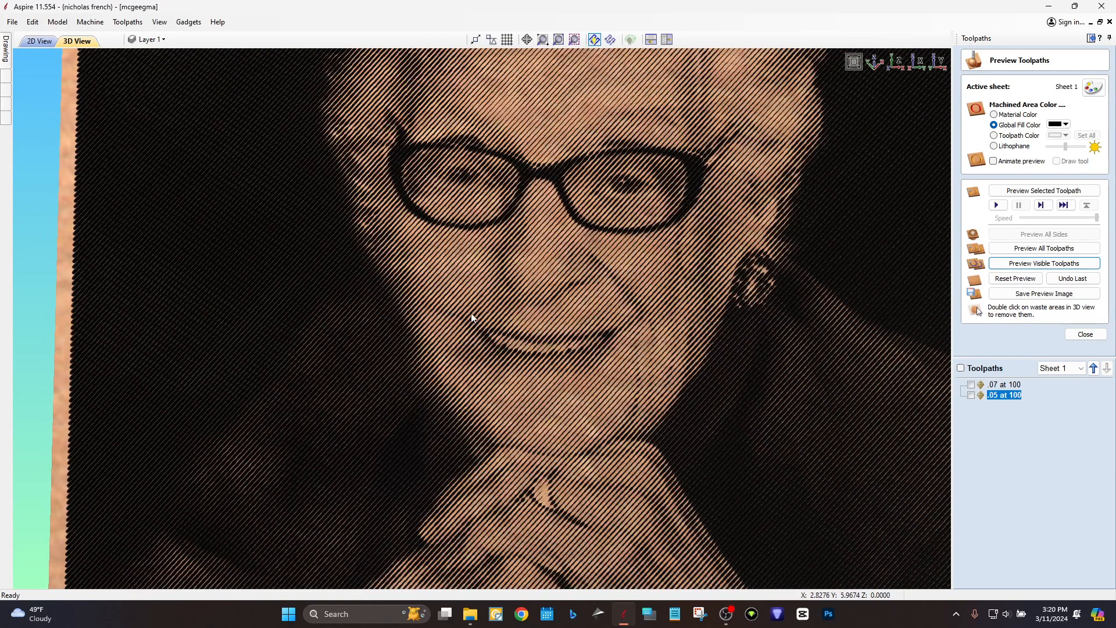
middle_drag(536, 276, 559, 357)
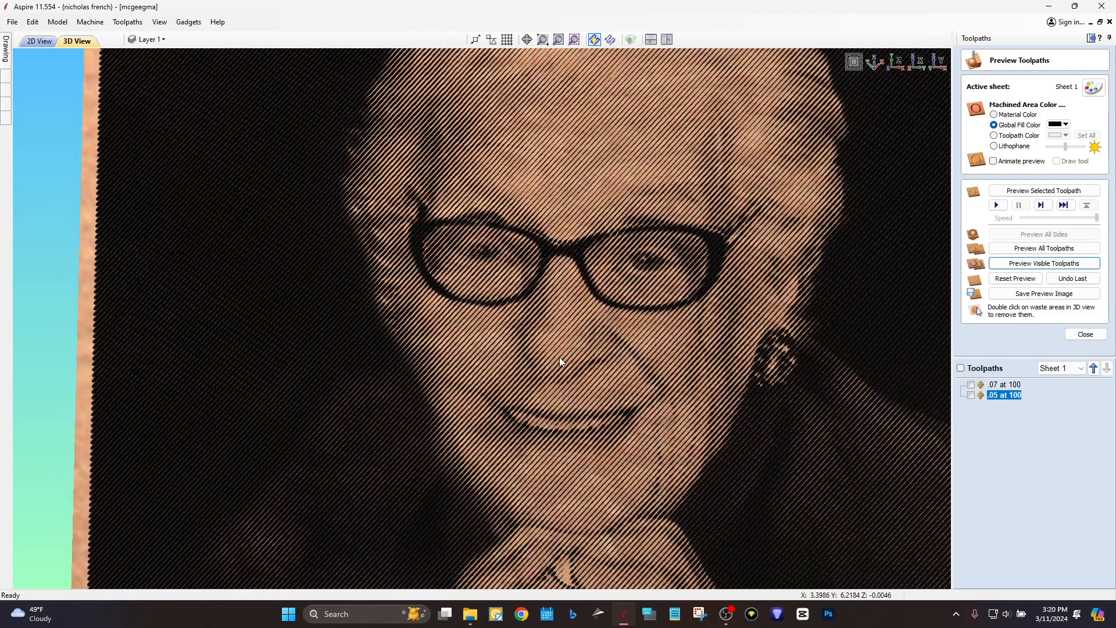
scroll(533, 340, down, 1)
drag(533, 339, 597, 304)
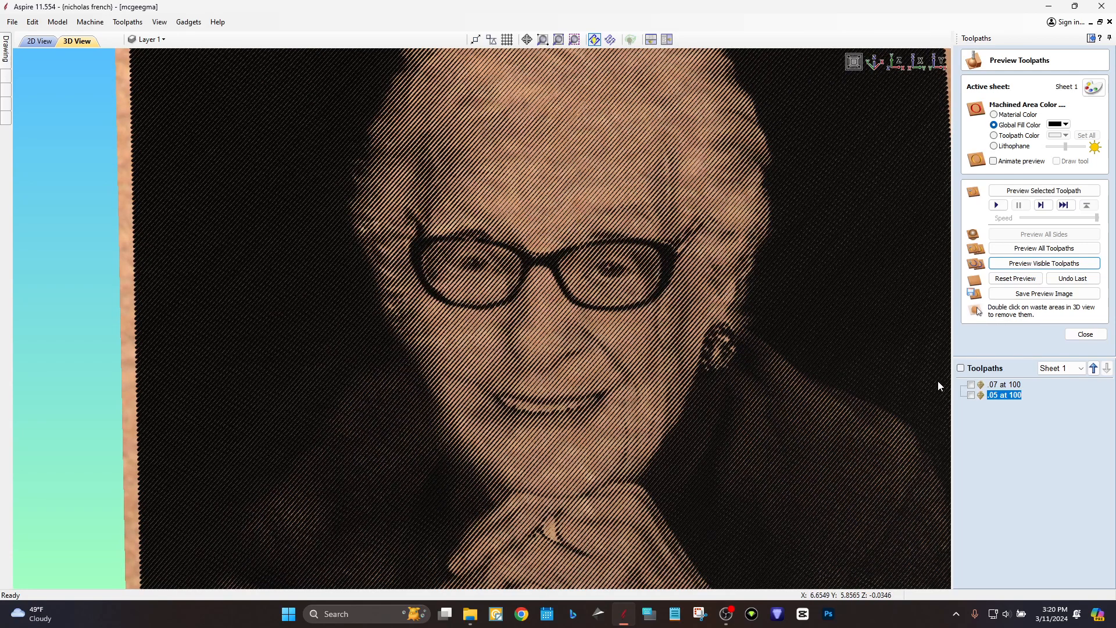
Tilt the portrait to check engraving depth, then return to a straight front view.
scroll(753, 385, up, 3)
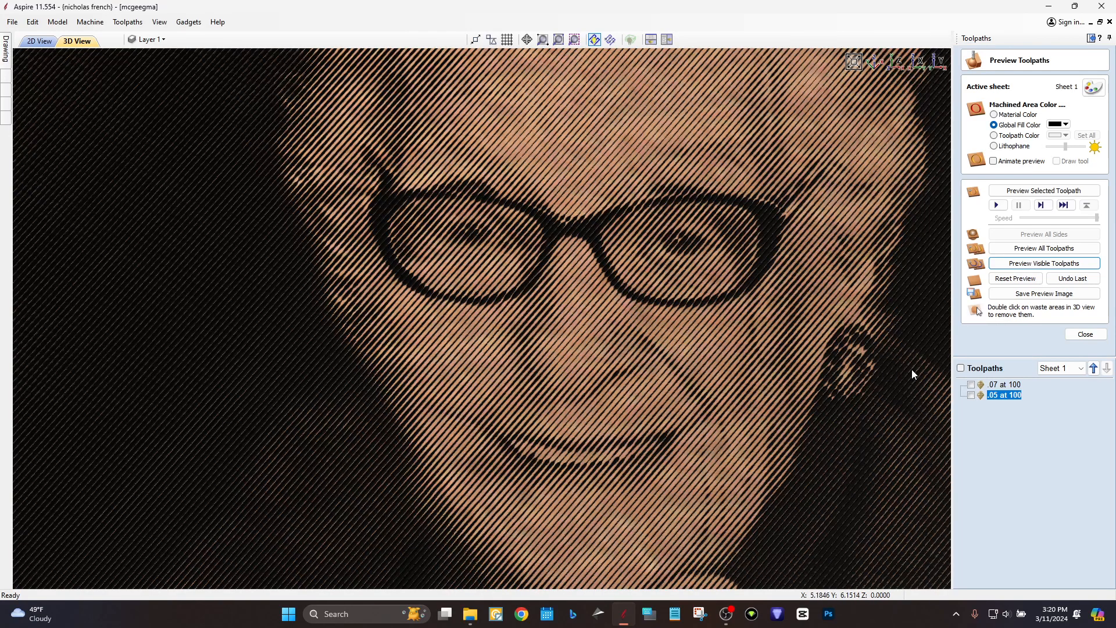
scroll(816, 410, down, 3)
drag(537, 453, 536, 475)
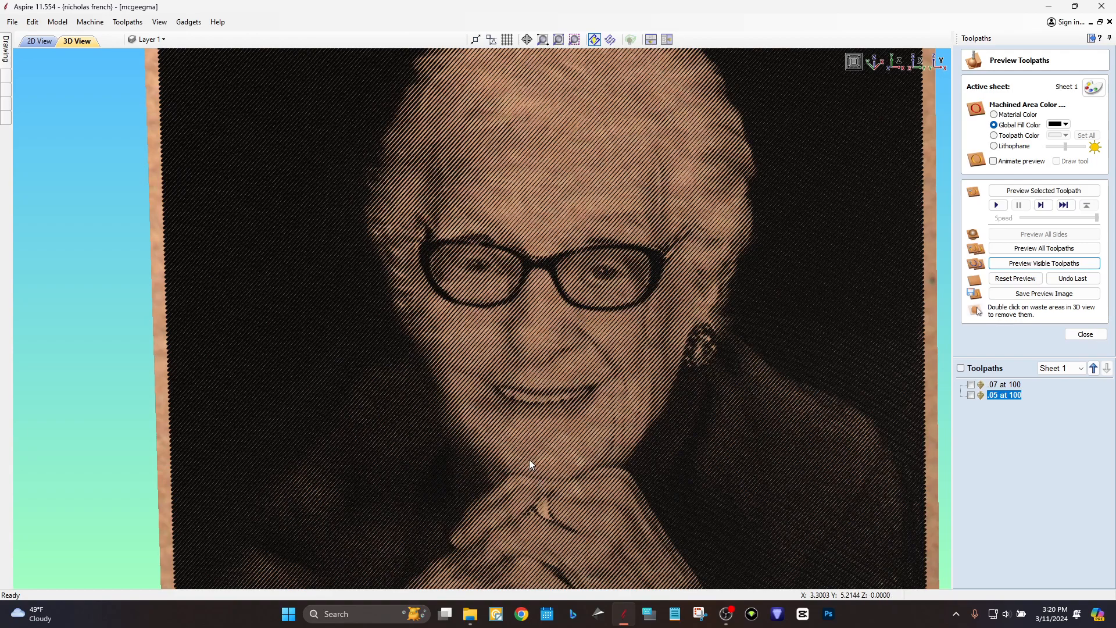
scroll(529, 459, down, 1)
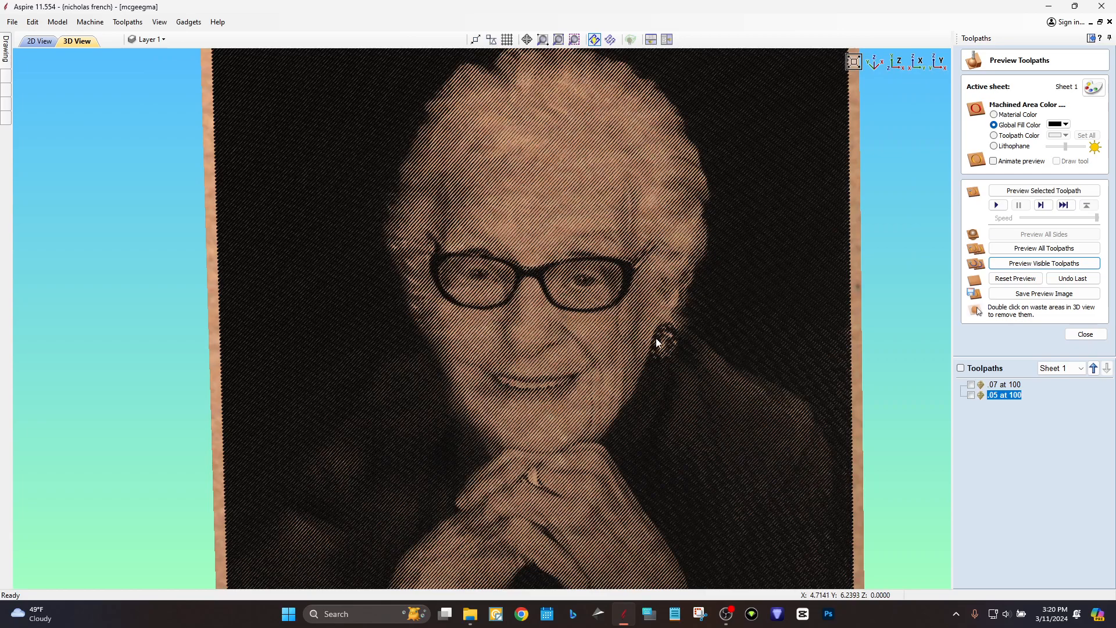
mouse_move(995, 397)
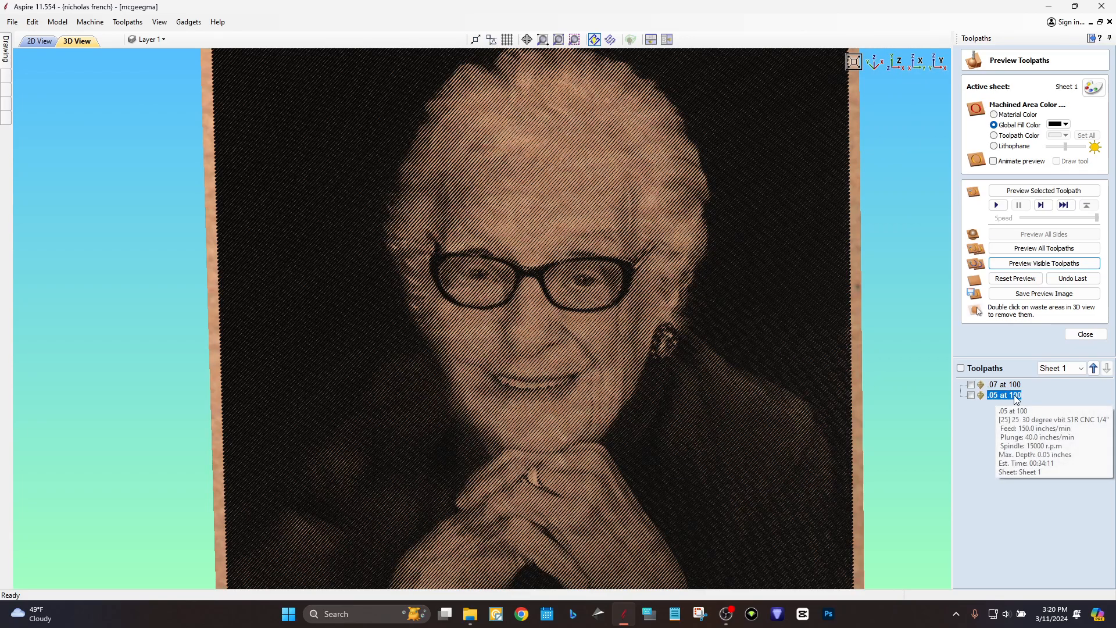
drag(605, 368, 563, 391)
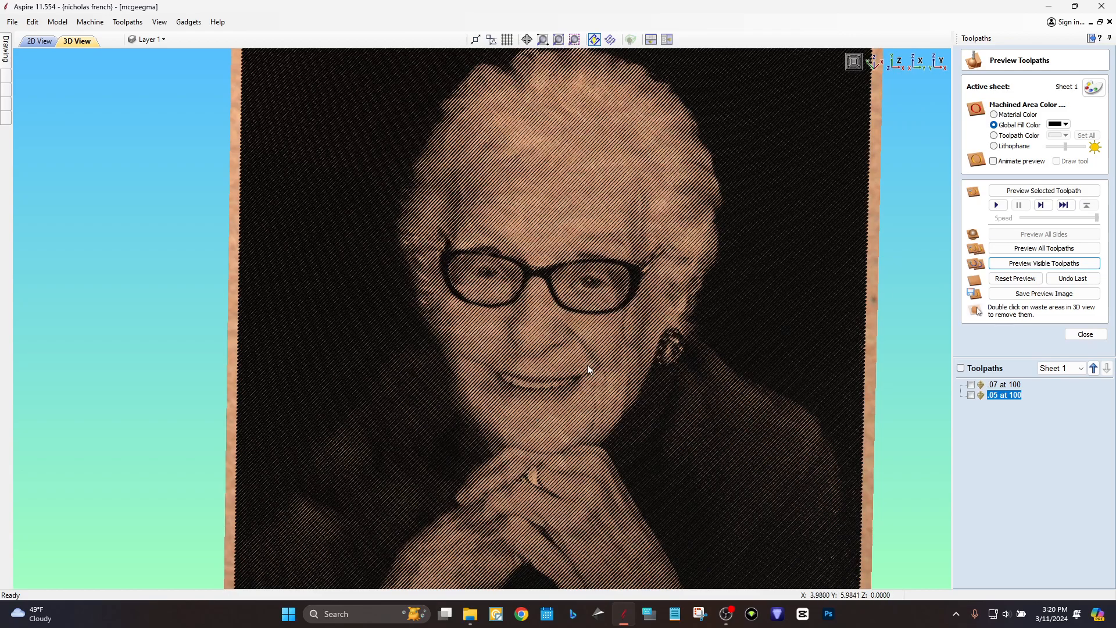
scroll(529, 378, up, 2)
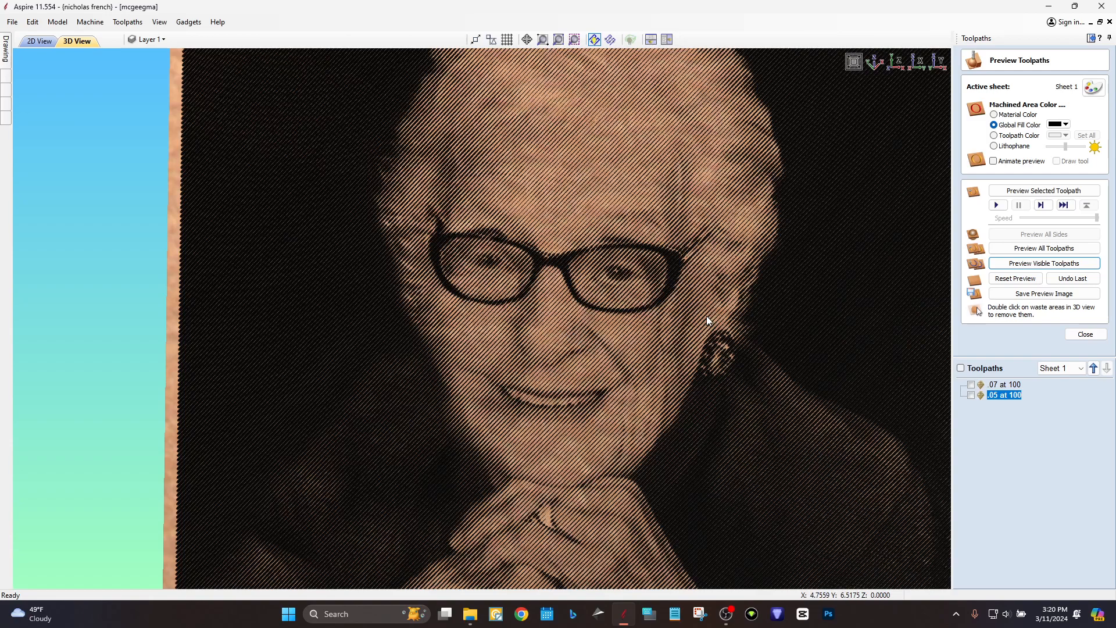
drag(706, 316, 871, 199)
scroll(638, 288, down, 2)
scroll(639, 288, down, 2)
drag(619, 329, 418, 406)
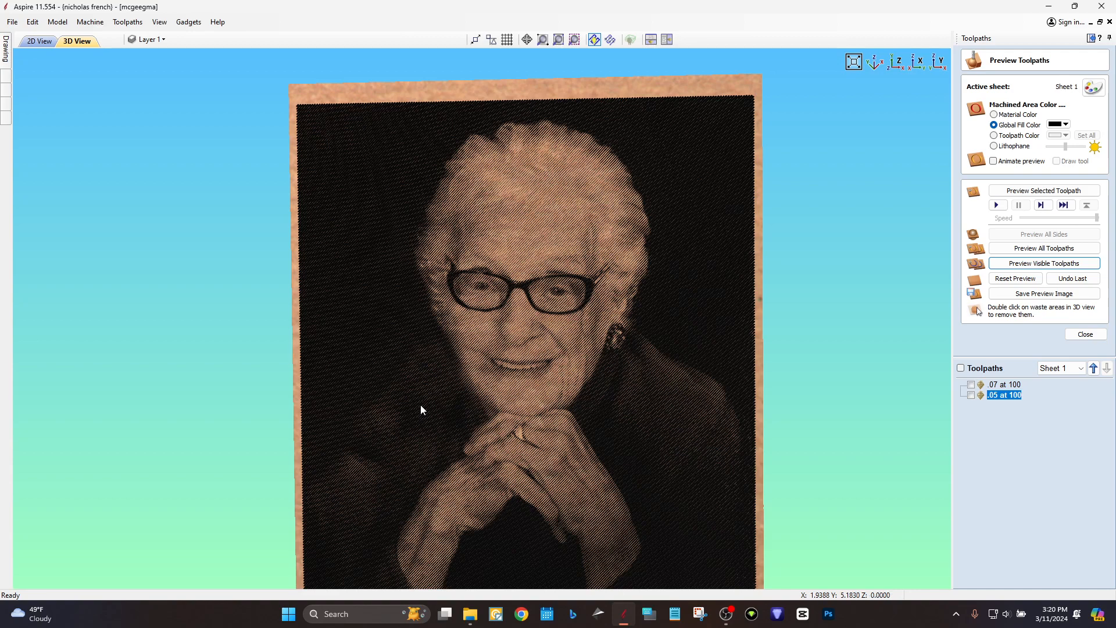
Zoom in on the face and tilt the board to view the diagonal grooves at an angle.
drag(472, 371, 525, 360)
scroll(612, 293, up, 3)
scroll(612, 292, up, 2)
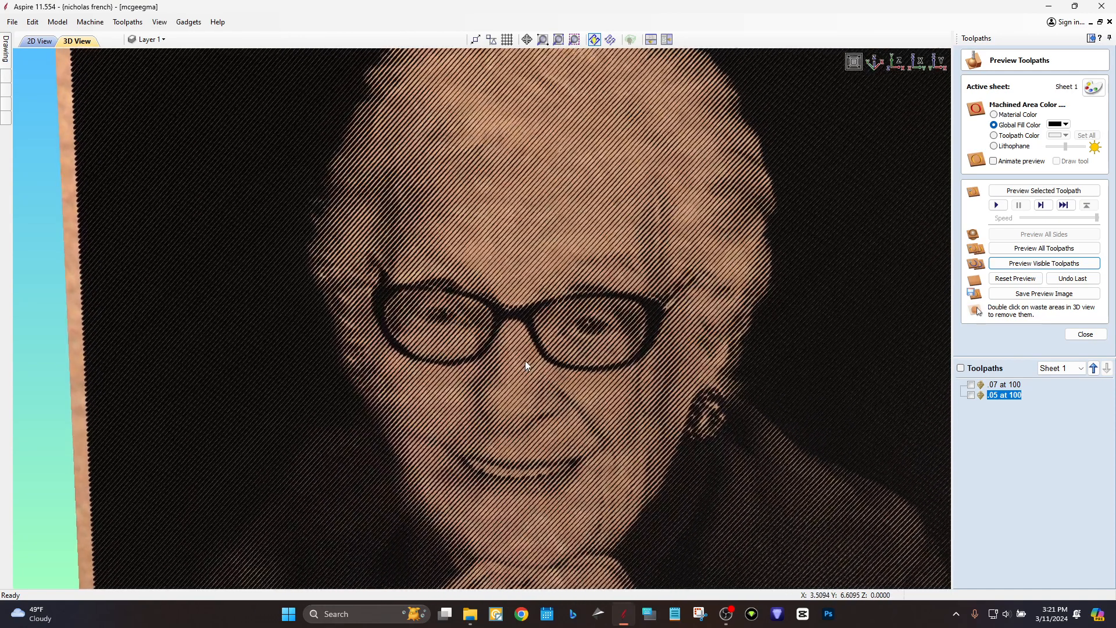
drag(689, 267, 591, 262)
scroll(607, 309, down, 1)
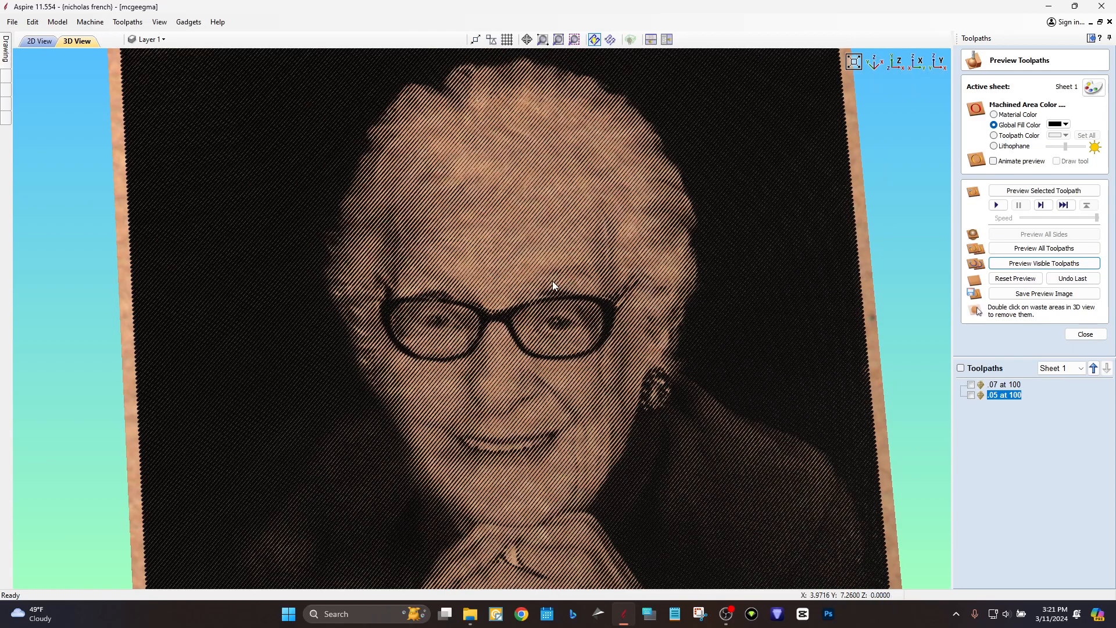
drag(570, 272, 514, 324)
mouse_move(291, 352)
mouse_down()
mouse_move(237, 335)
mouse_move(303, 346)
mouse_up()
scroll(558, 317, down, 5)
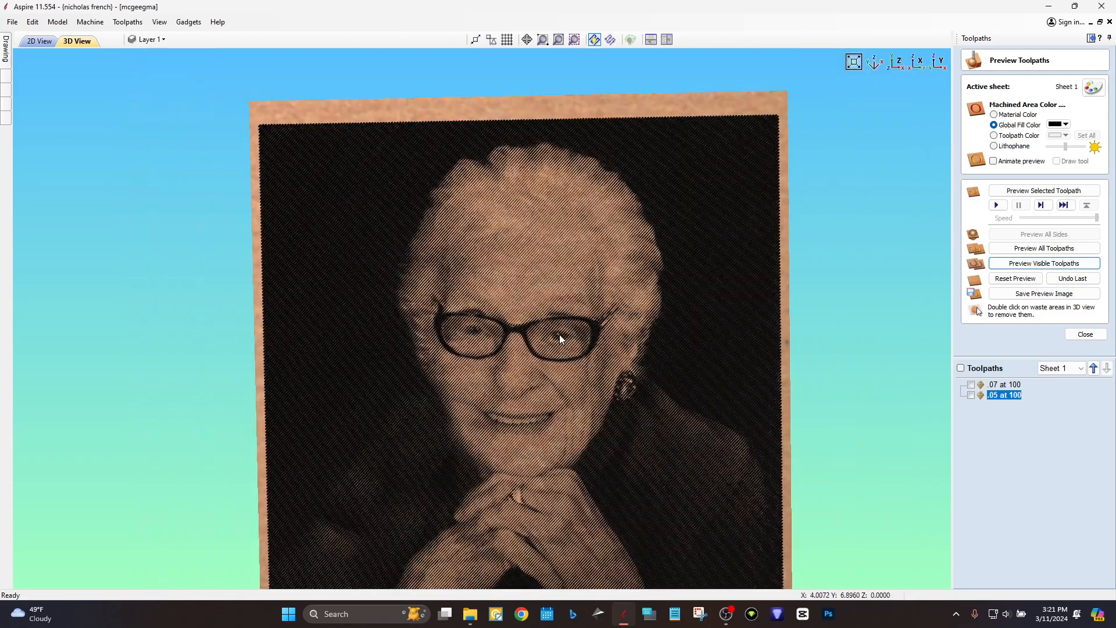
Raise the face and hands in view, then tilt the board to show its left and bottom edges.
middle_drag(518, 358, 519, 306)
scroll(519, 306, up, 1)
scroll(519, 305, down, 2)
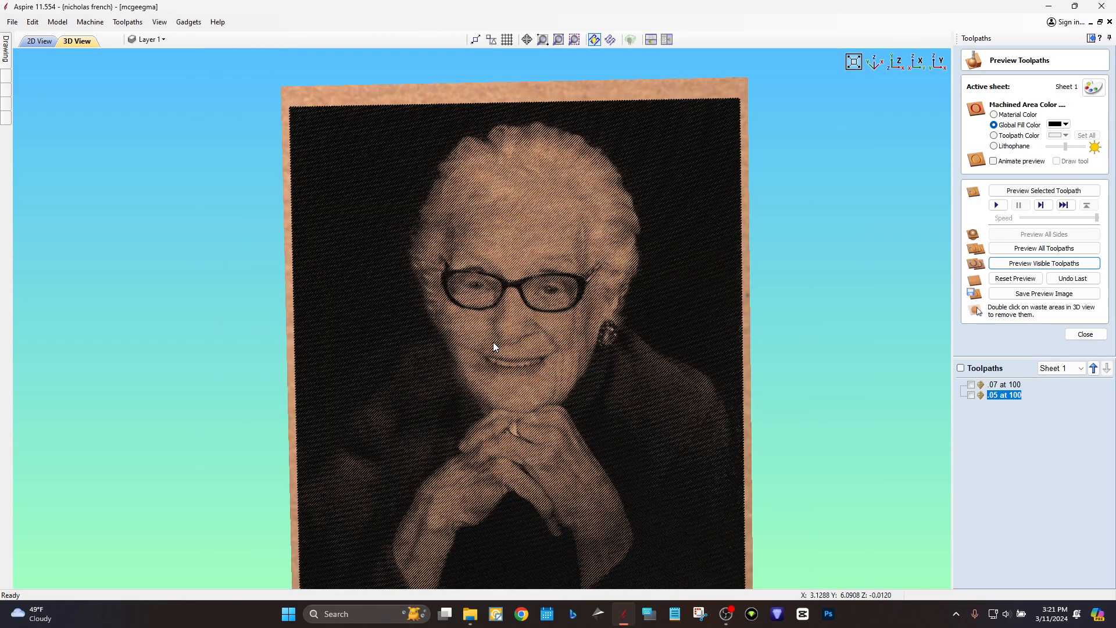
scroll(508, 374, down, 2)
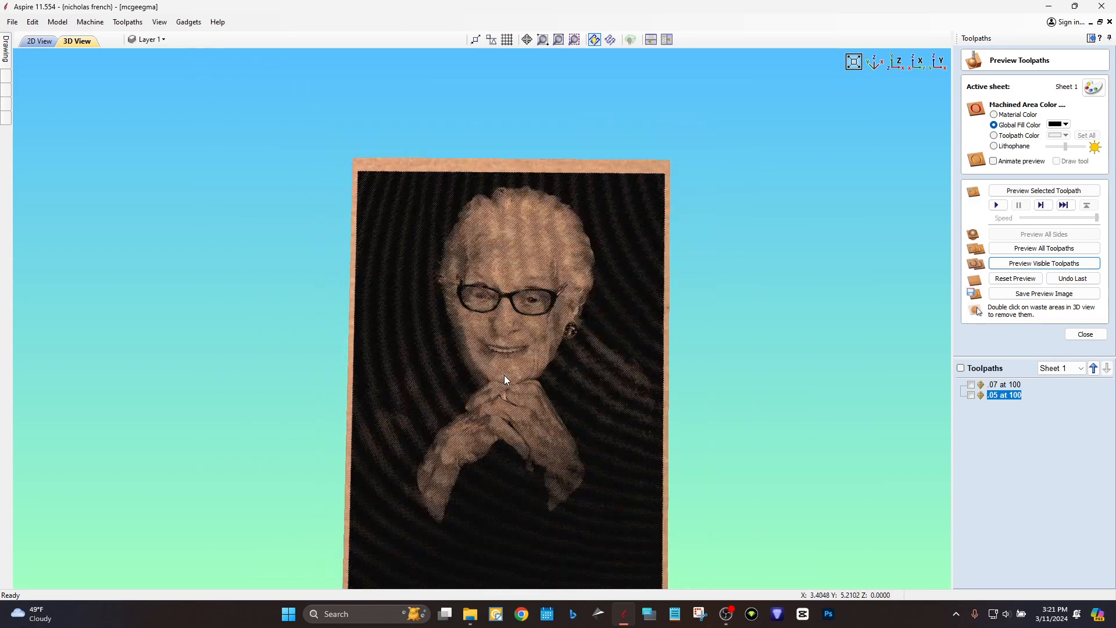
scroll(514, 360, up, 2)
middle_drag(514, 359, 511, 293)
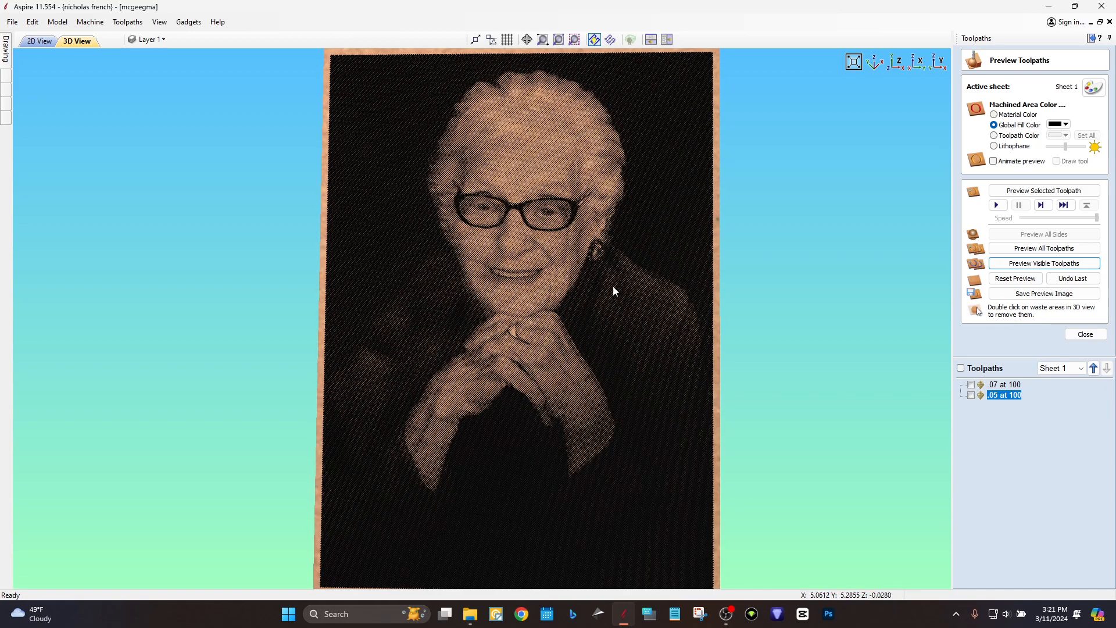
scroll(604, 244, up, 3)
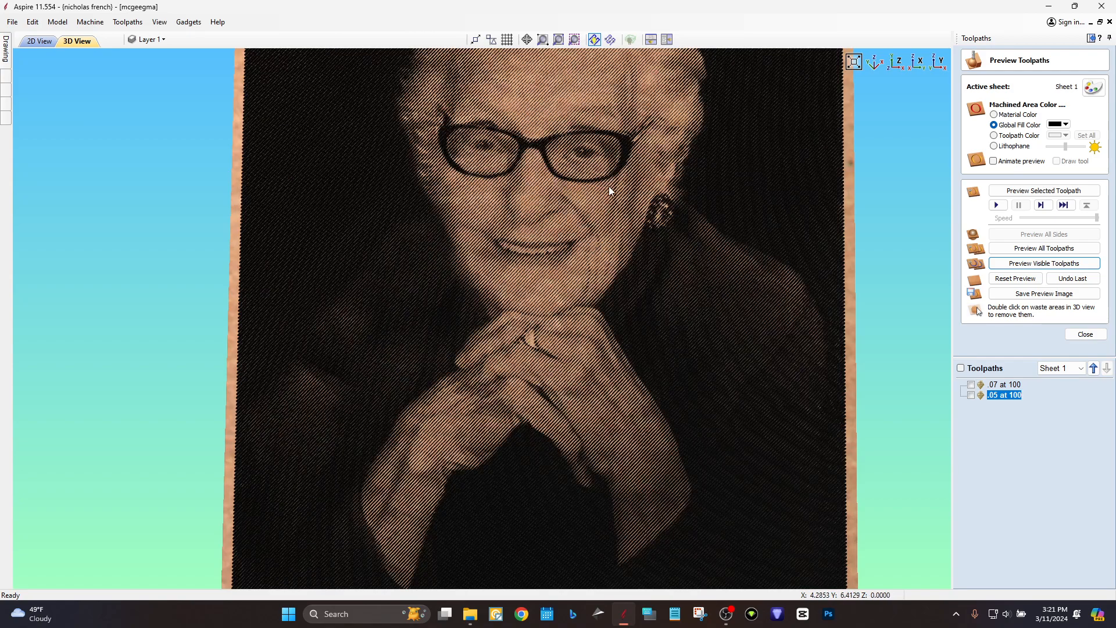
scroll(620, 316, down, 1)
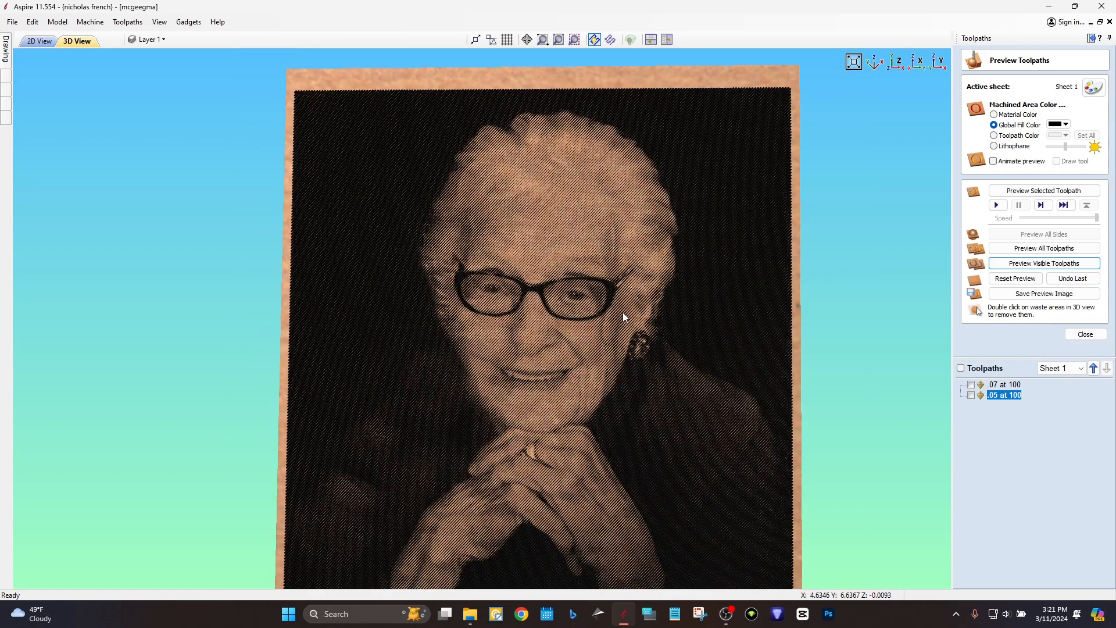
drag(654, 293, 622, 297)
scroll(528, 294, up, 3)
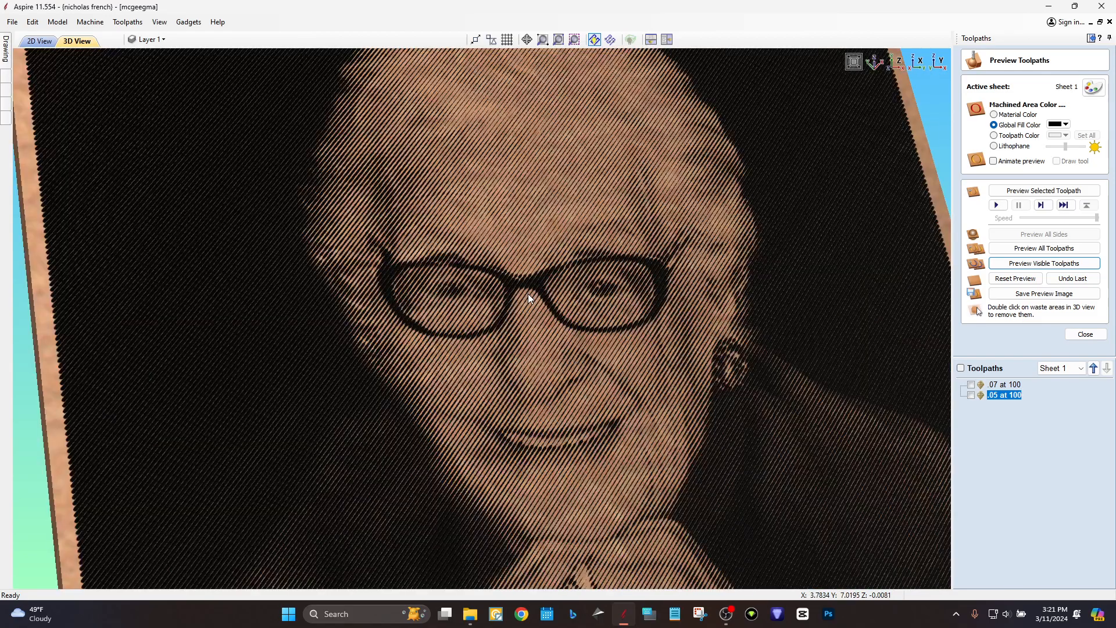
scroll(528, 294, down, 2)
drag(528, 302, 360, 405)
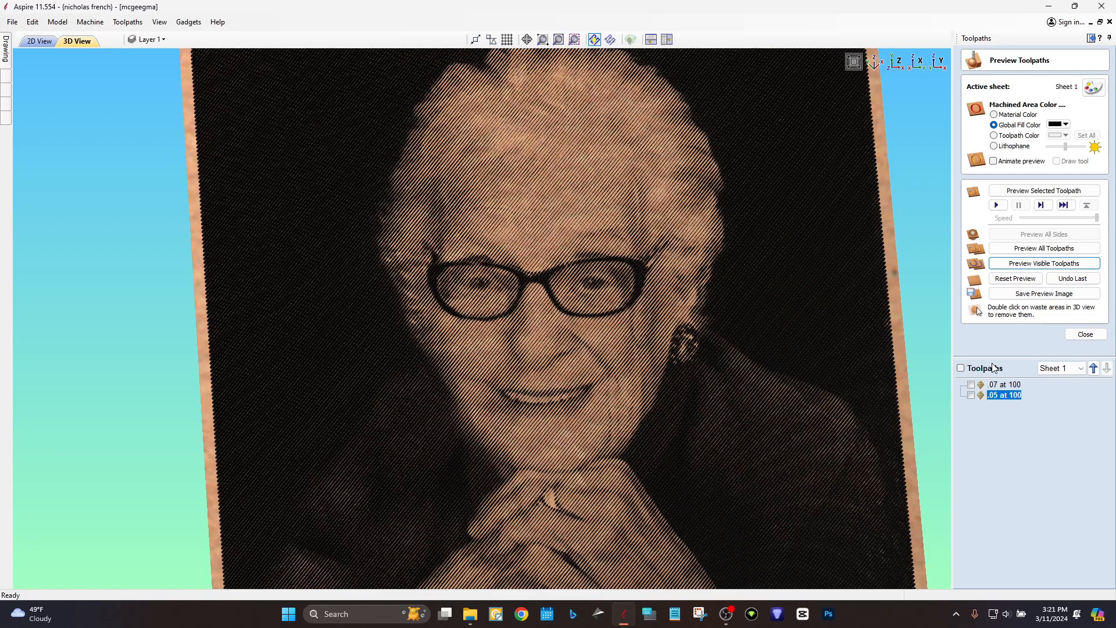
click(1002, 384)
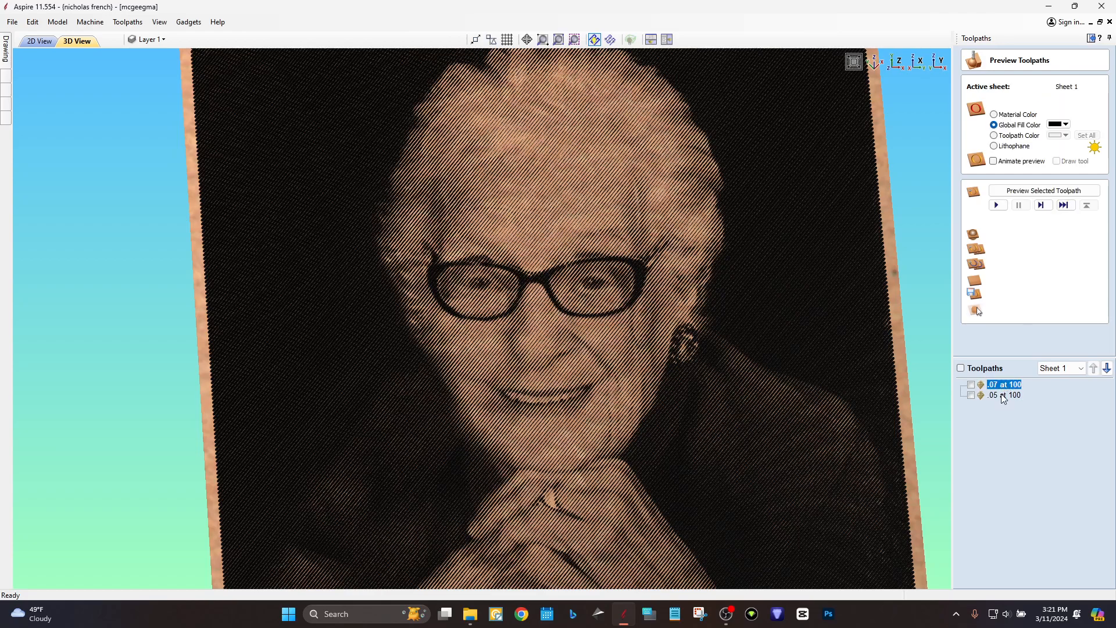
click(1000, 393)
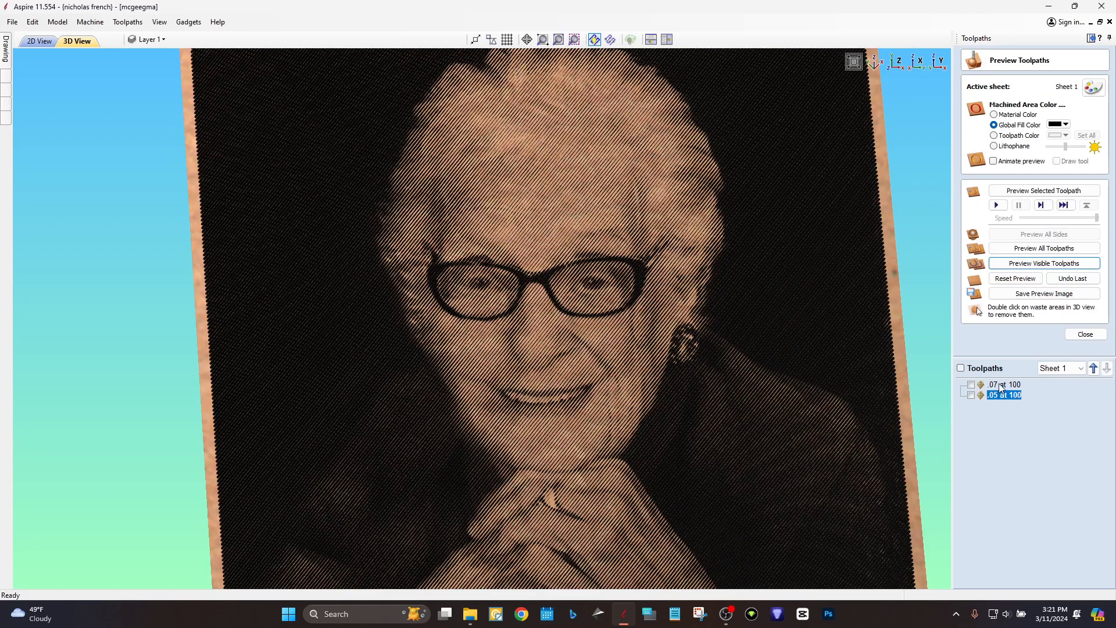
click(999, 384)
mouse_move(999, 388)
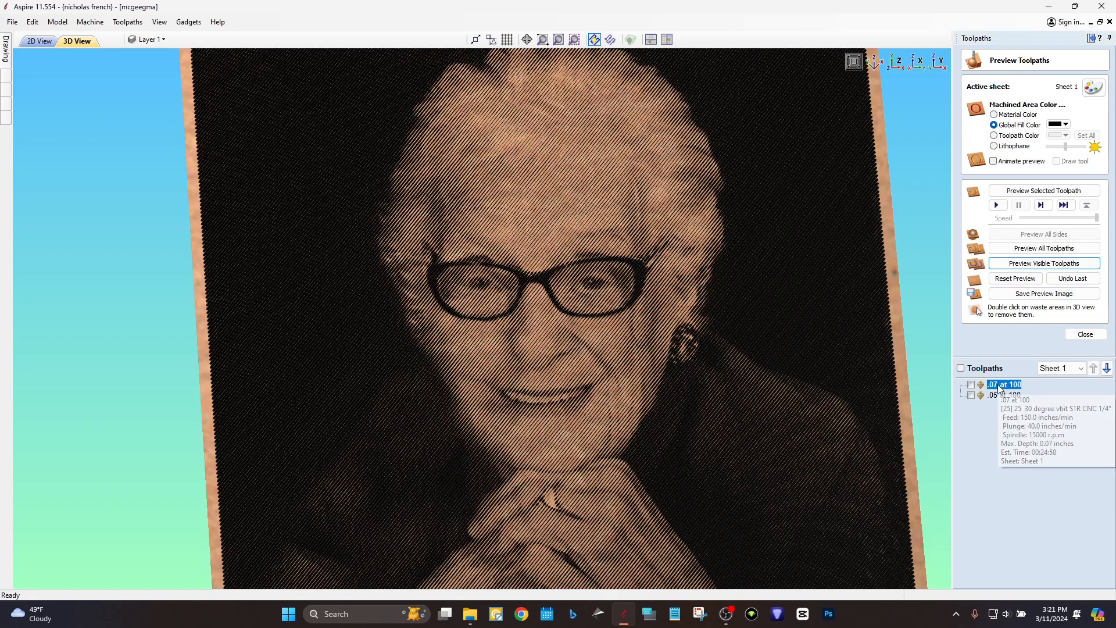
double_click(1004, 384)
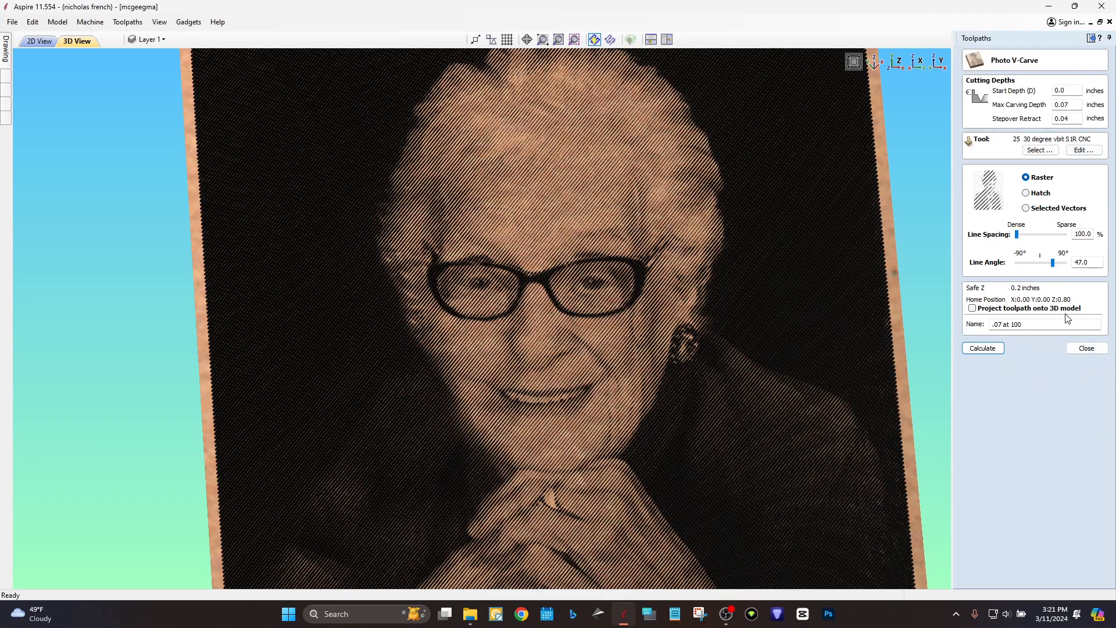
click(1077, 351)
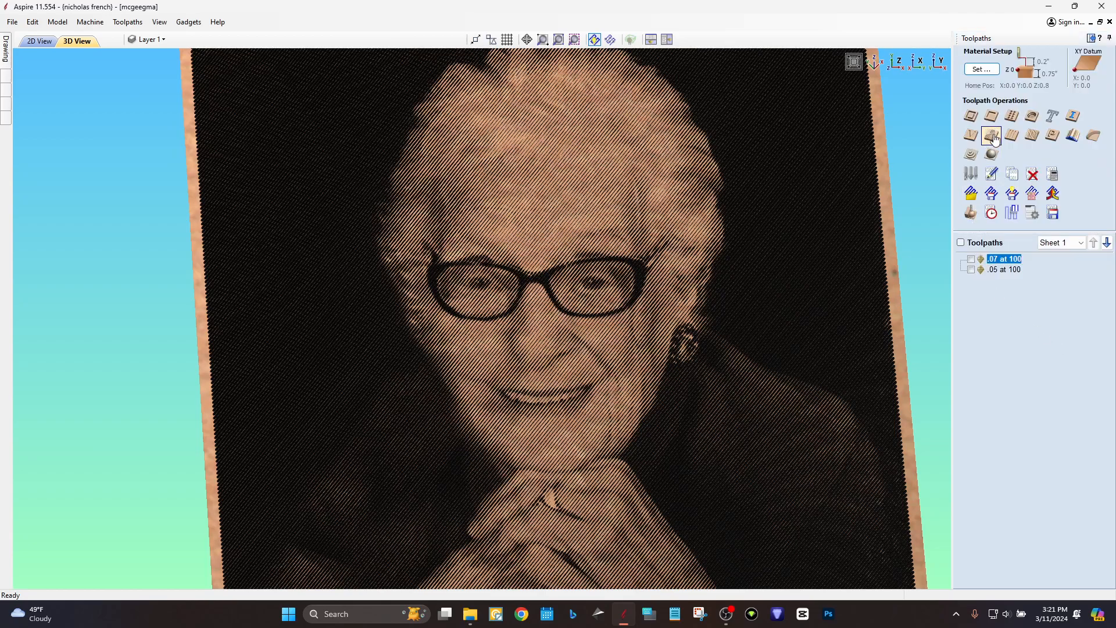
click(971, 213)
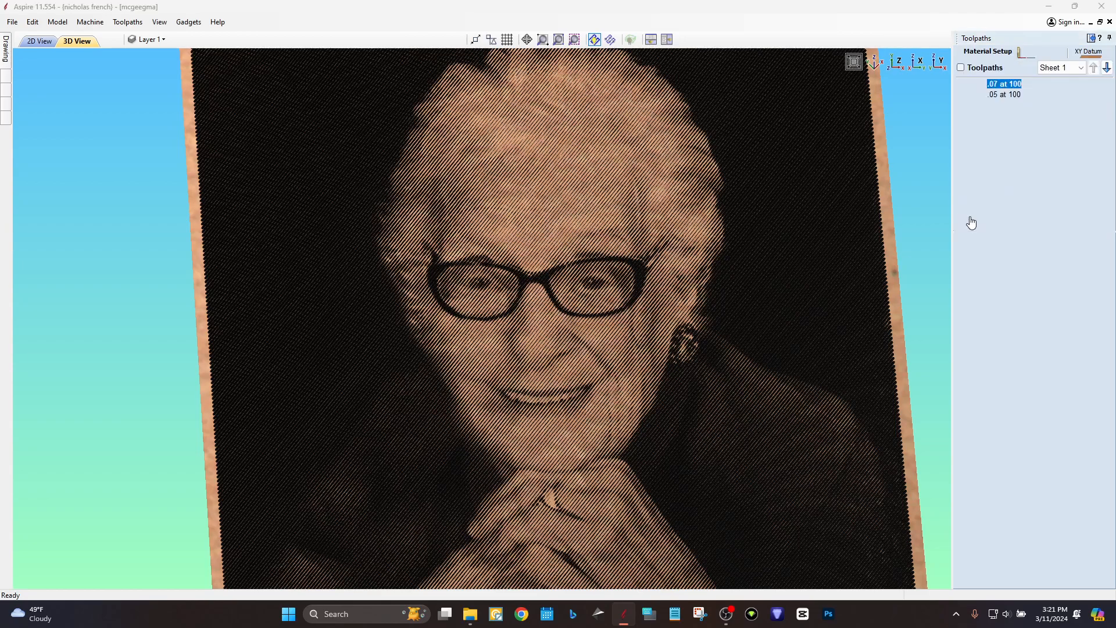
click(1000, 278)
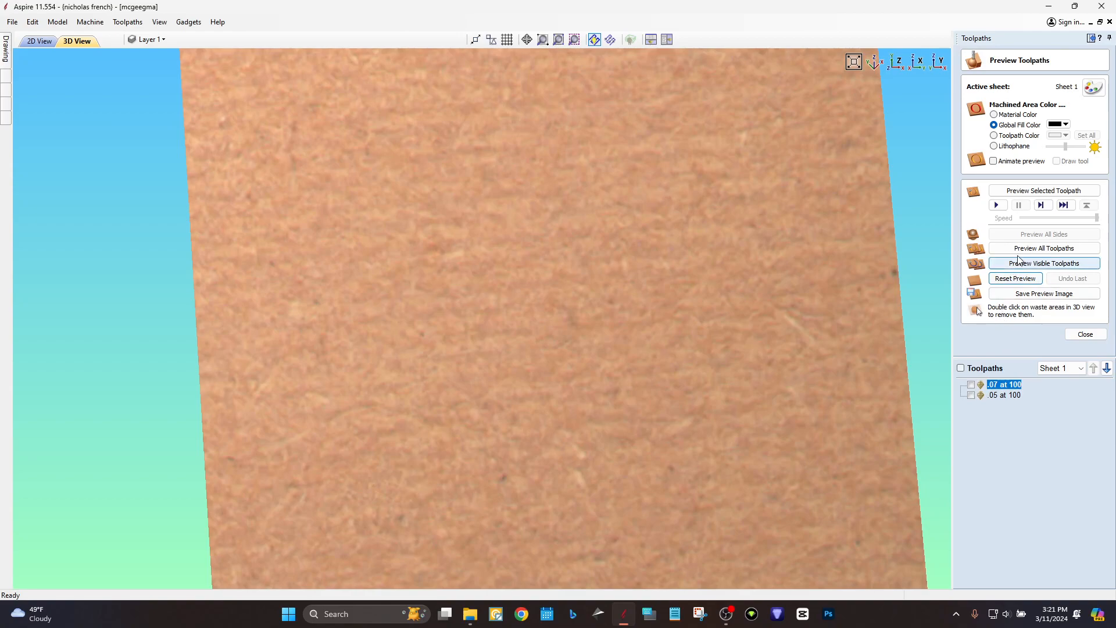
Reset the preview, dismiss the no-visible-toolpaths message, and simulate only '.07 at 100'.
click(1021, 264)
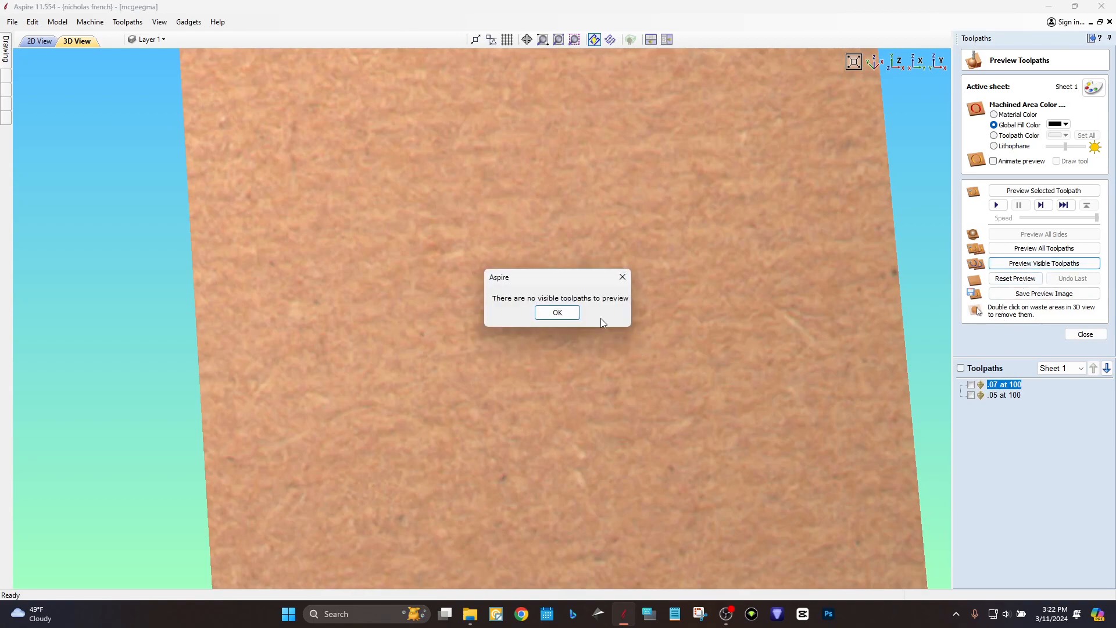
click(575, 314)
click(971, 385)
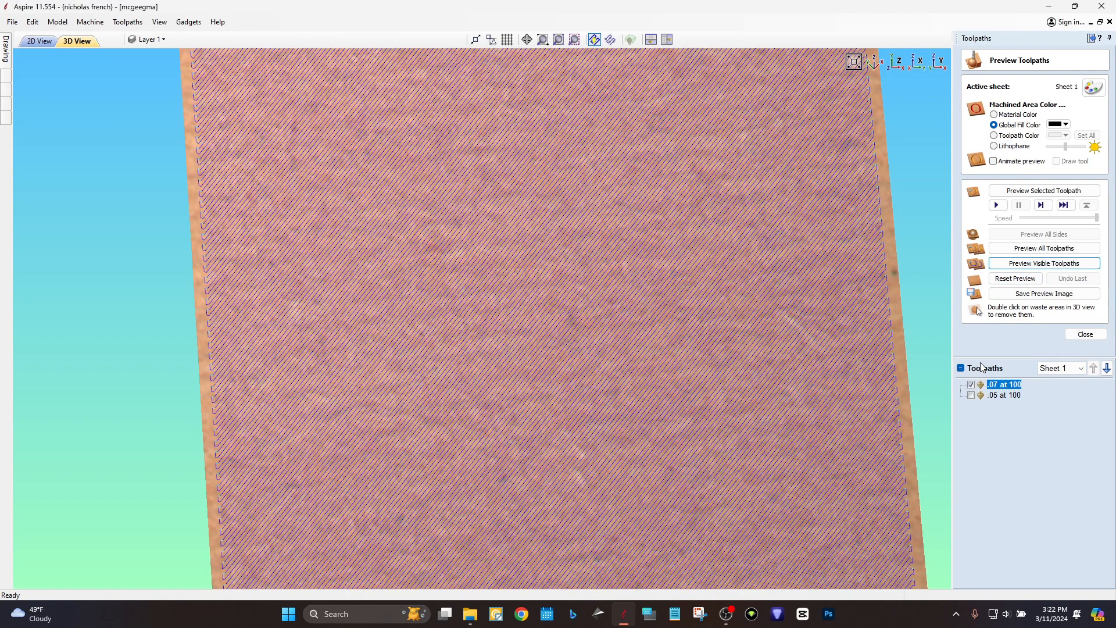
click(1010, 264)
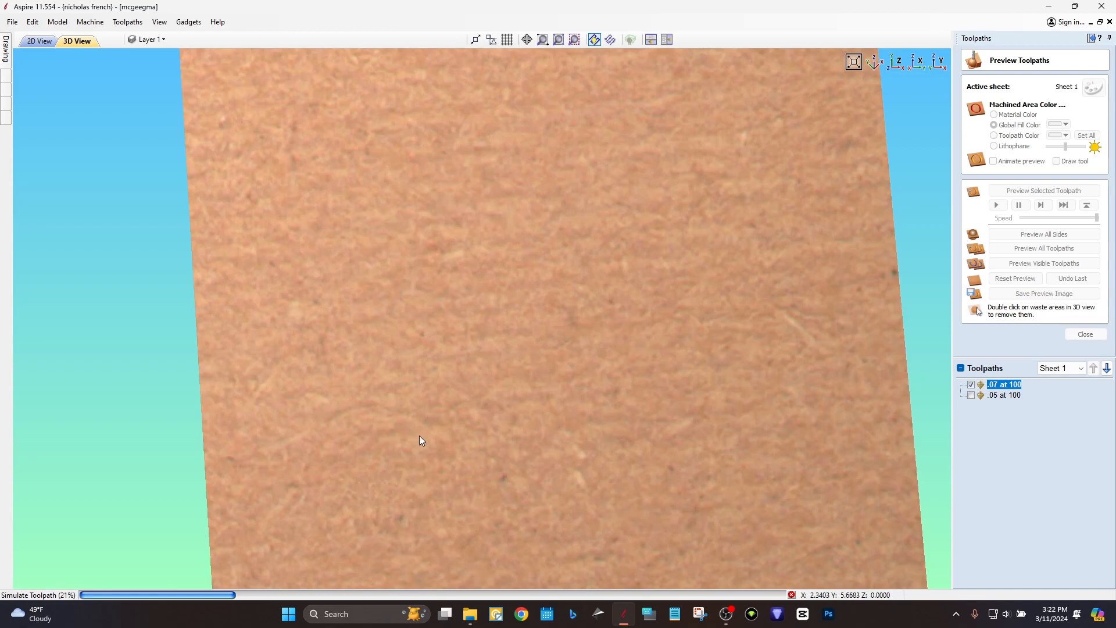
Orbit, zoom and pan the board while the portrait is carved with black-filled grooves.
drag(423, 437, 384, 463)
scroll(762, 357, down, 3)
drag(558, 354, 722, 316)
drag(467, 292, 471, 235)
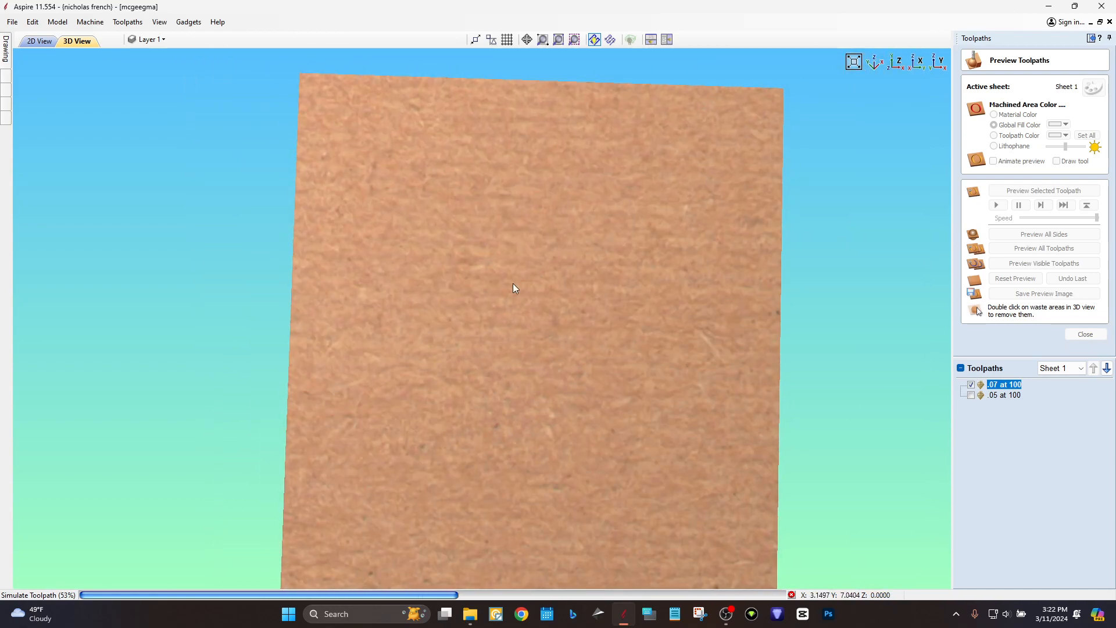
scroll(512, 360, down, 2)
scroll(511, 370, down, 2)
middle_drag(510, 394, 498, 302)
drag(429, 476, 448, 441)
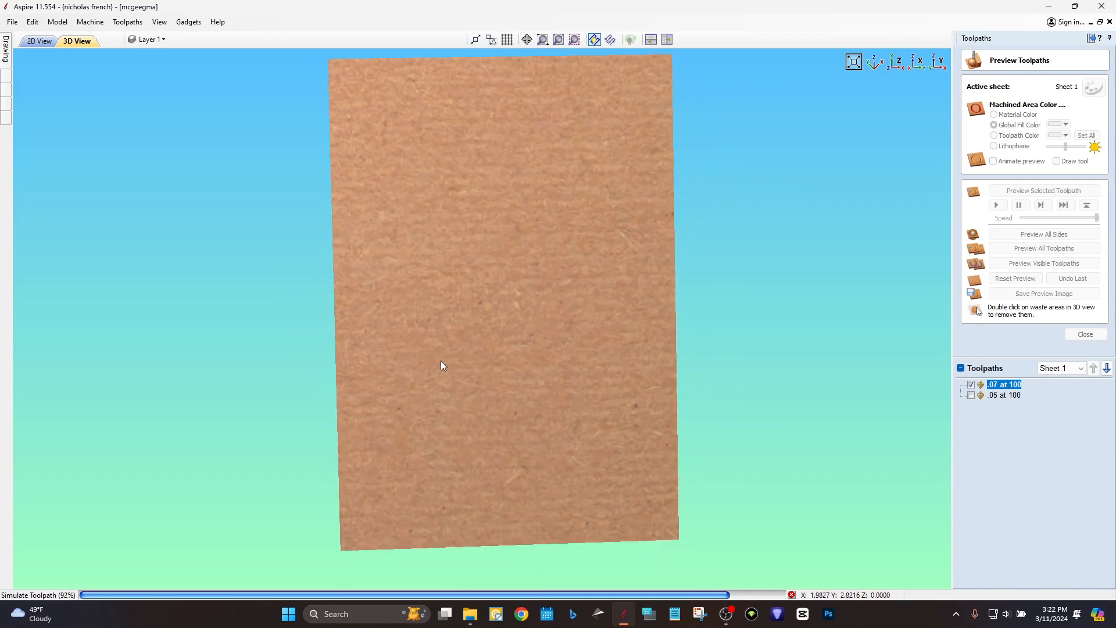
scroll(442, 362, up, 2)
scroll(500, 361, up, 1)
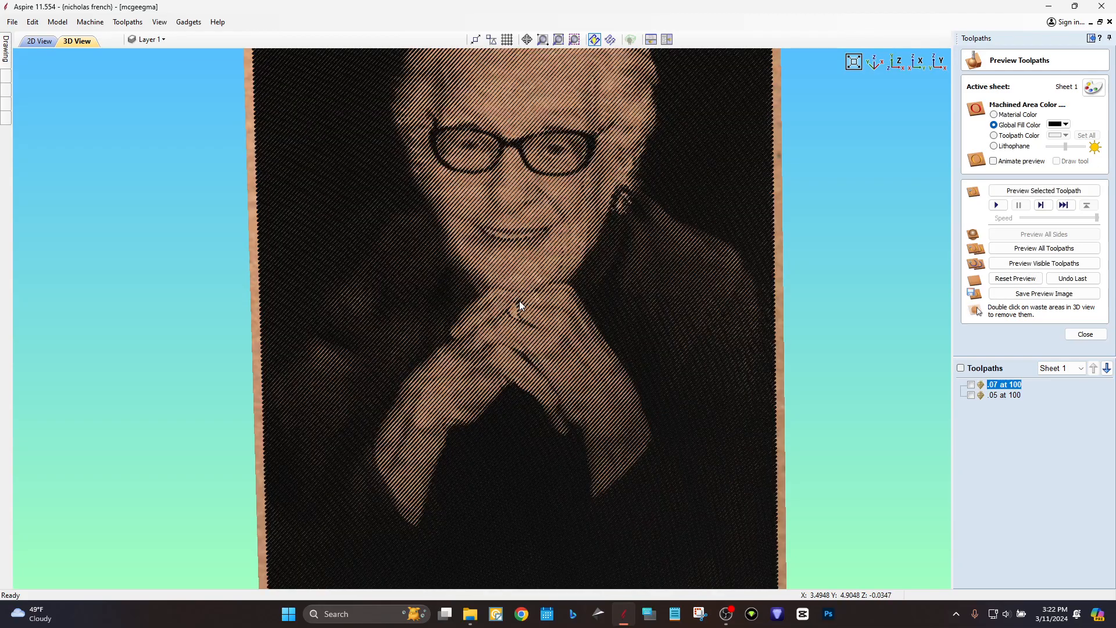
middle_drag(522, 301, 522, 407)
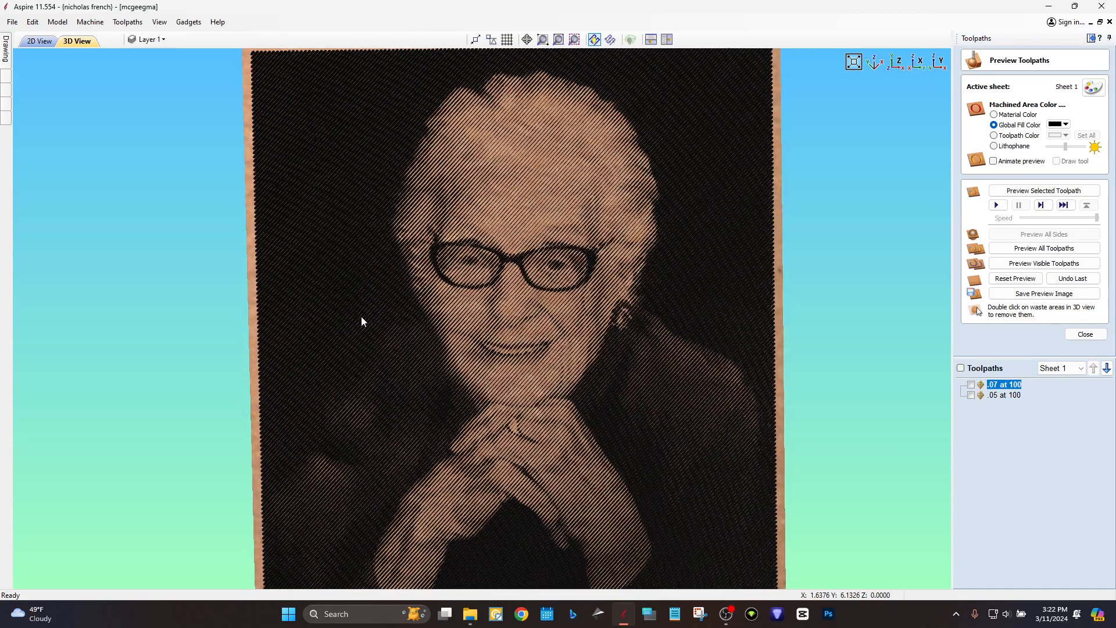
drag(368, 323, 312, 272)
scroll(620, 232, up, 1)
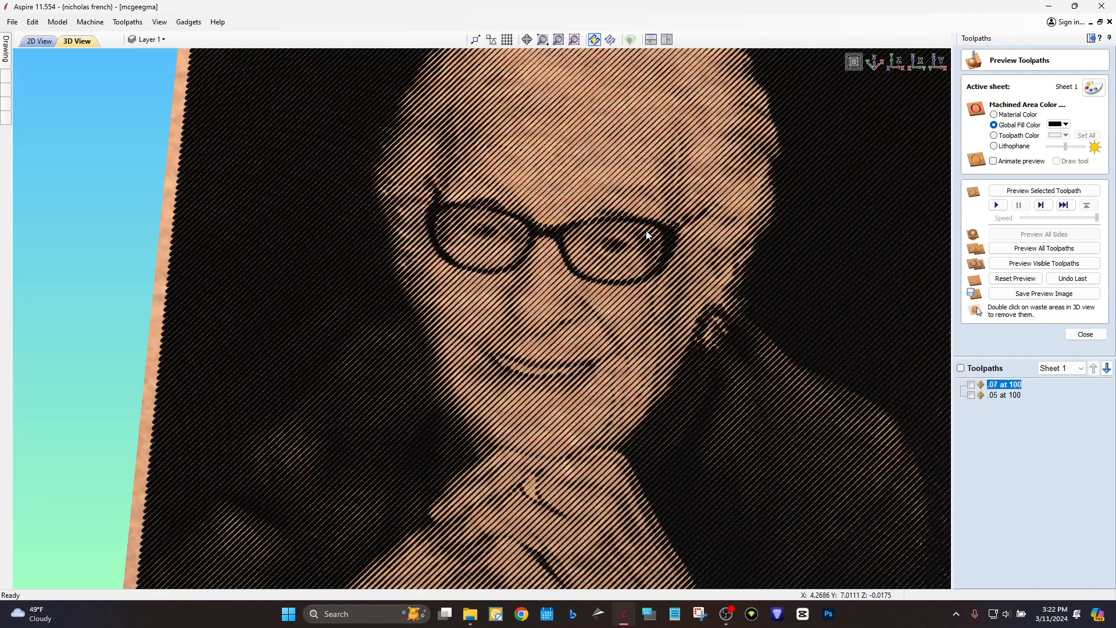
scroll(640, 238, up, 2)
scroll(523, 409, down, 3)
drag(509, 408, 617, 501)
drag(537, 300, 521, 367)
drag(121, 441, 518, 444)
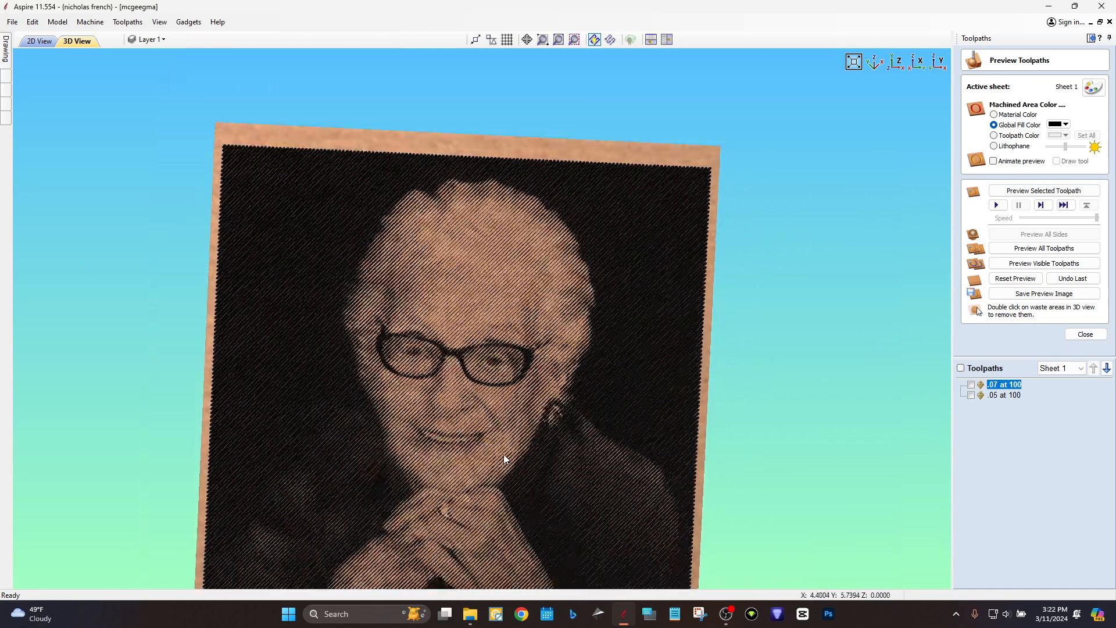
drag(456, 485, 593, 435)
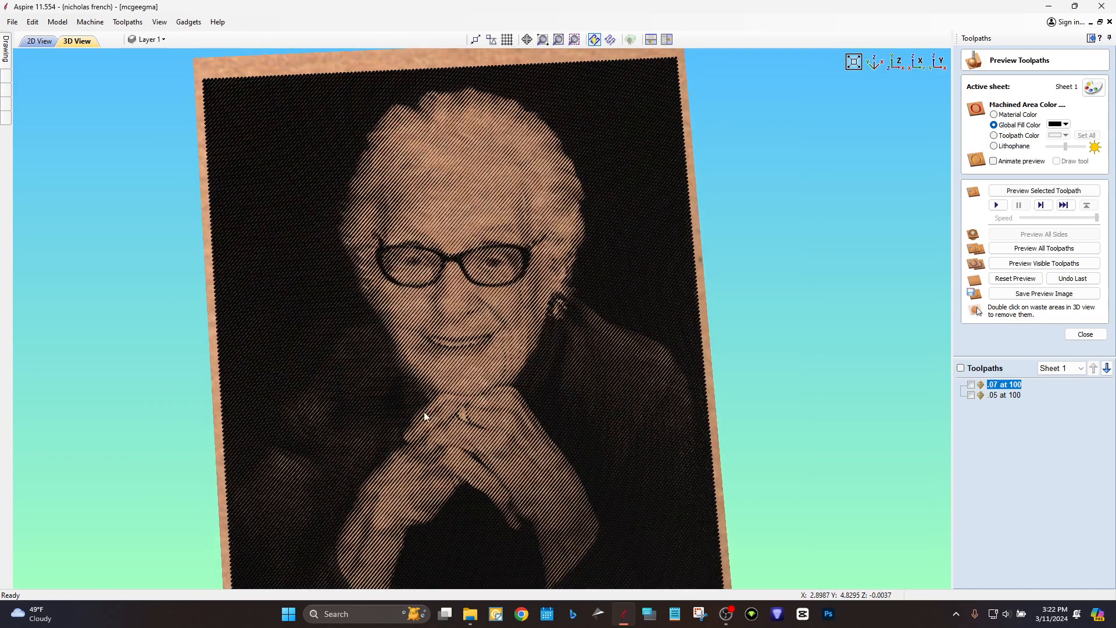
scroll(424, 411, up, 3)
scroll(302, 378, down, 3)
scroll(289, 391, up, 3)
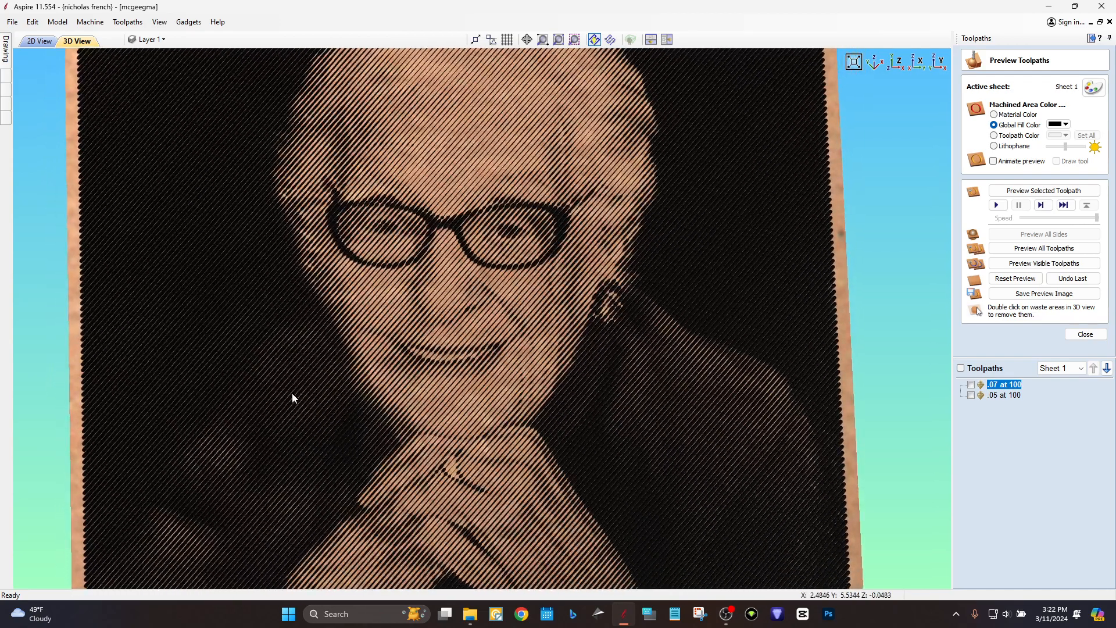
scroll(316, 400, down, 3)
middle_drag(399, 441, 410, 376)
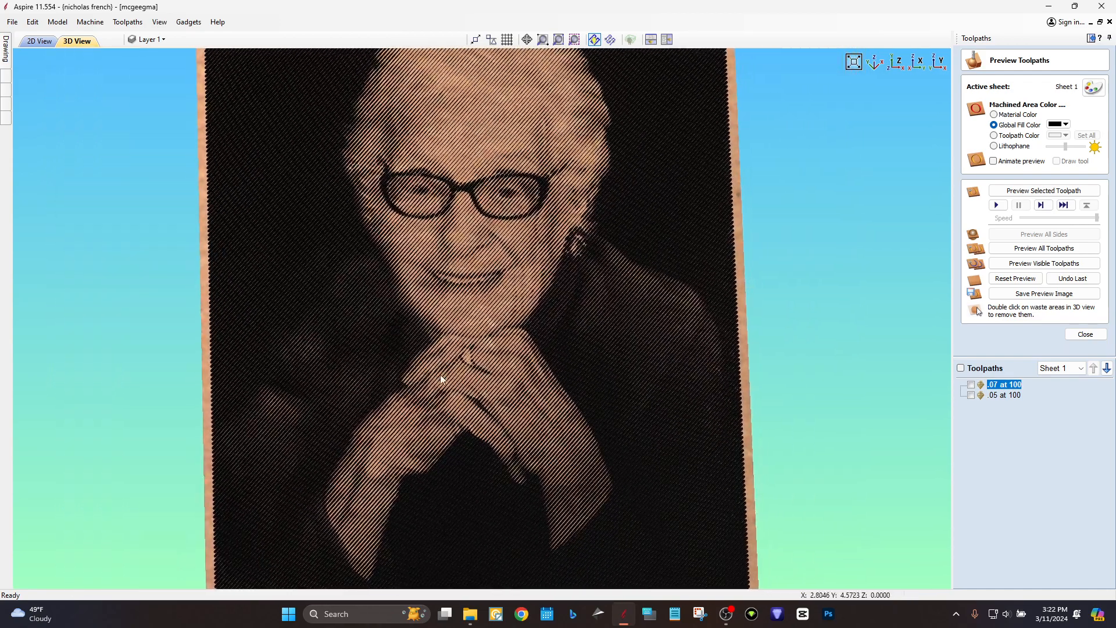
scroll(692, 283, down, 2)
scroll(469, 317, up, 2)
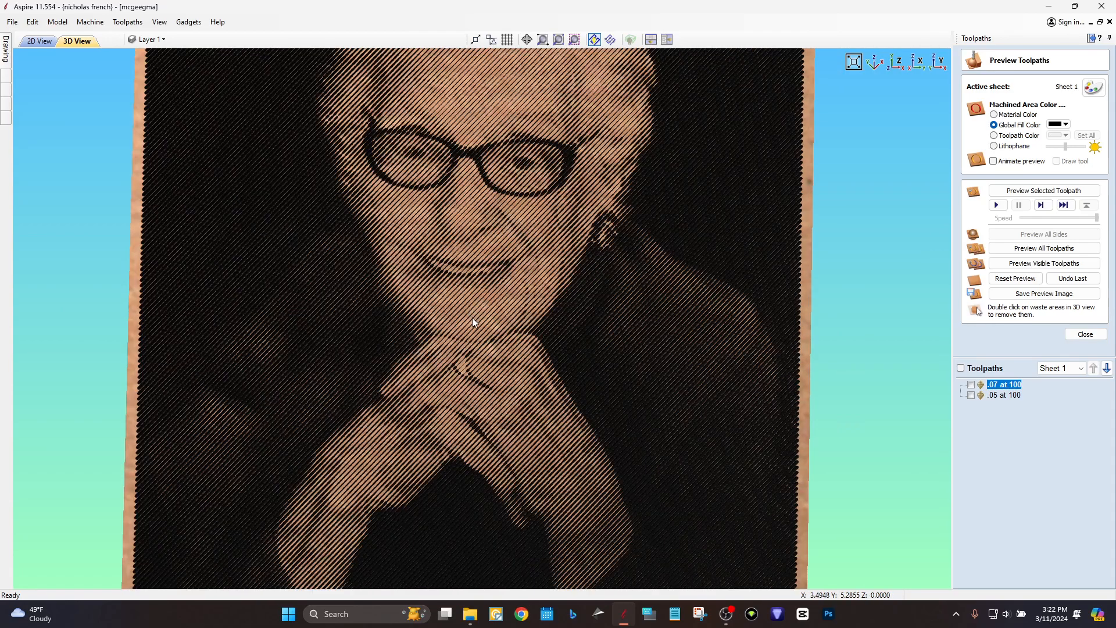
middle_drag(465, 316, 459, 351)
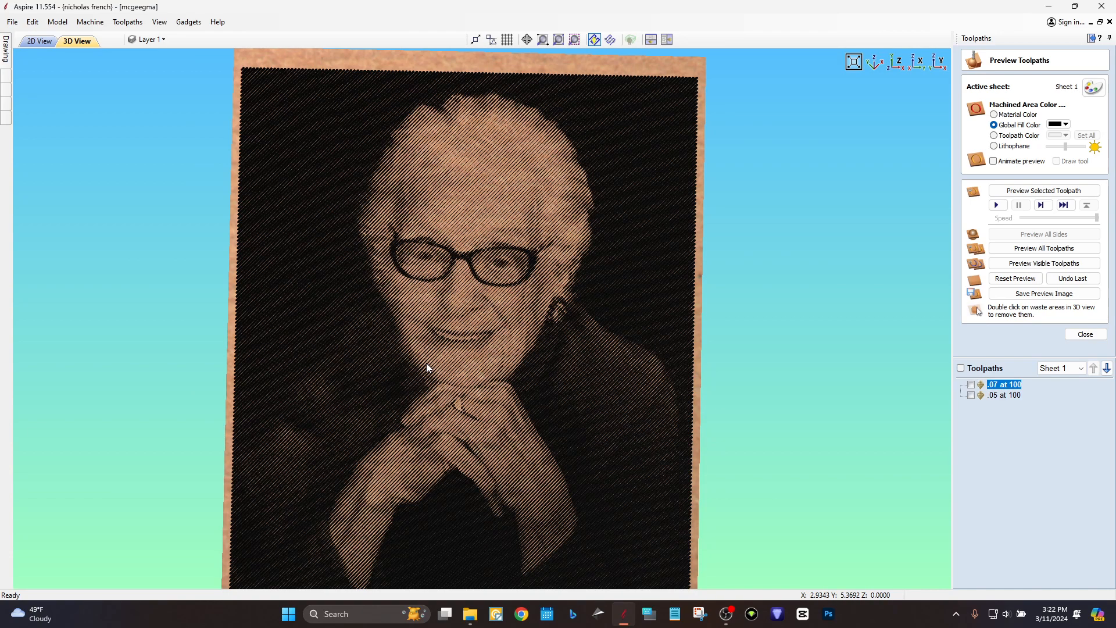
drag(575, 278, 591, 248)
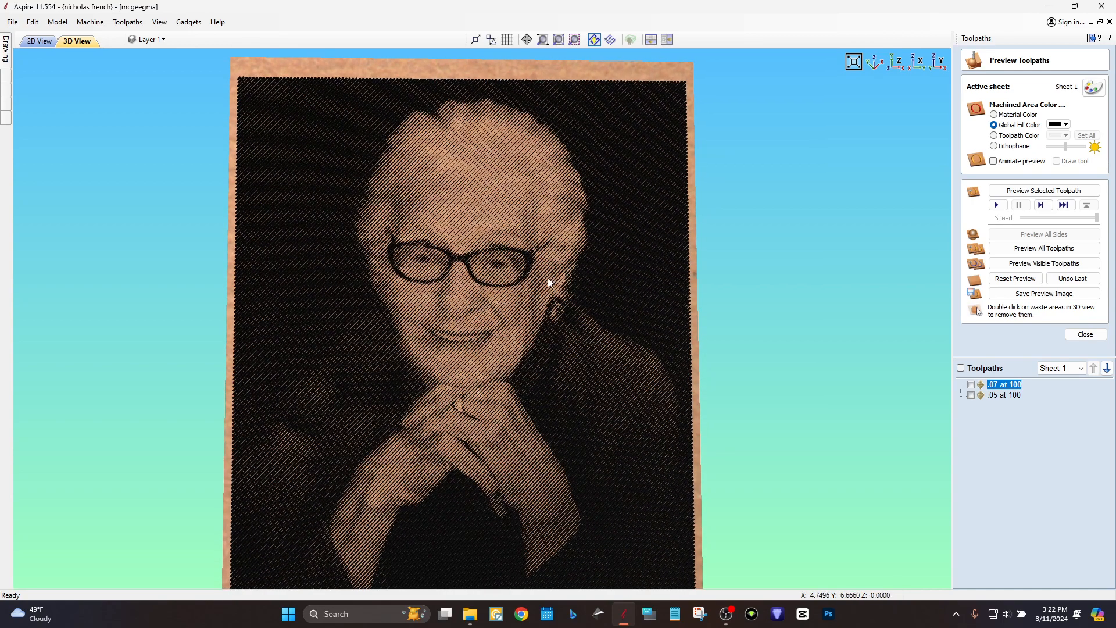
drag(407, 331, 350, 351)
drag(605, 307, 627, 295)
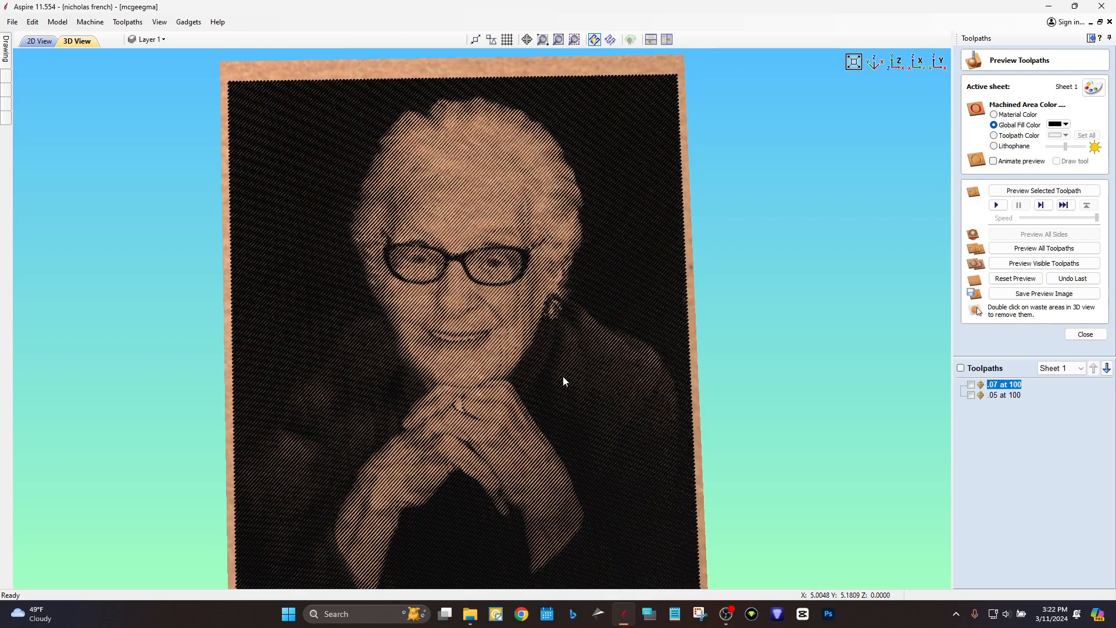
drag(541, 399, 603, 383)
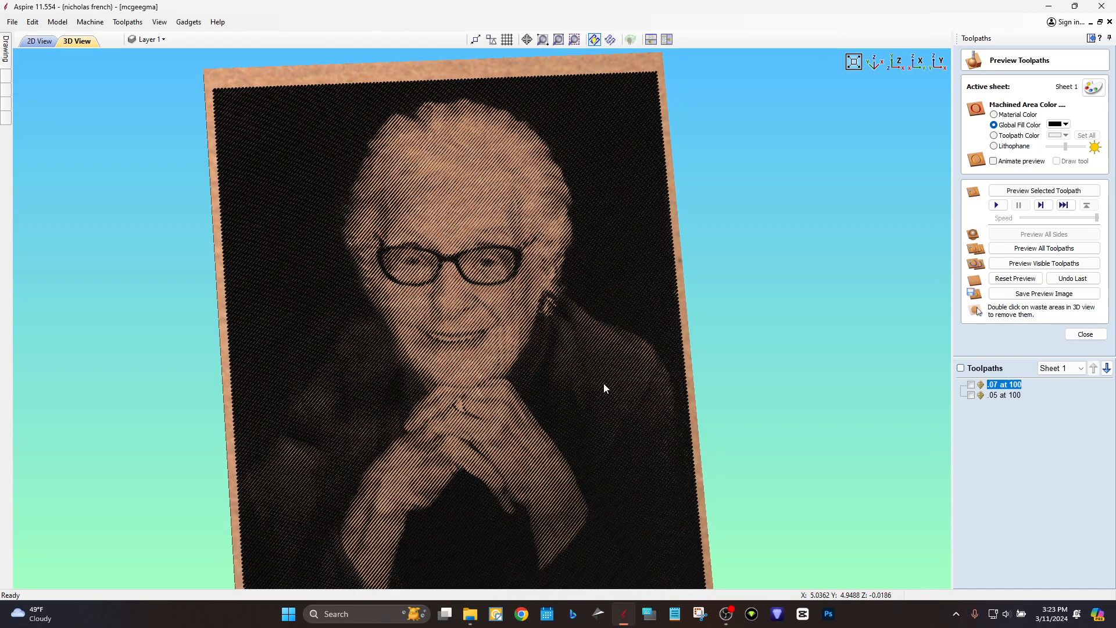
drag(603, 383, 474, 308)
scroll(475, 310, down, 4)
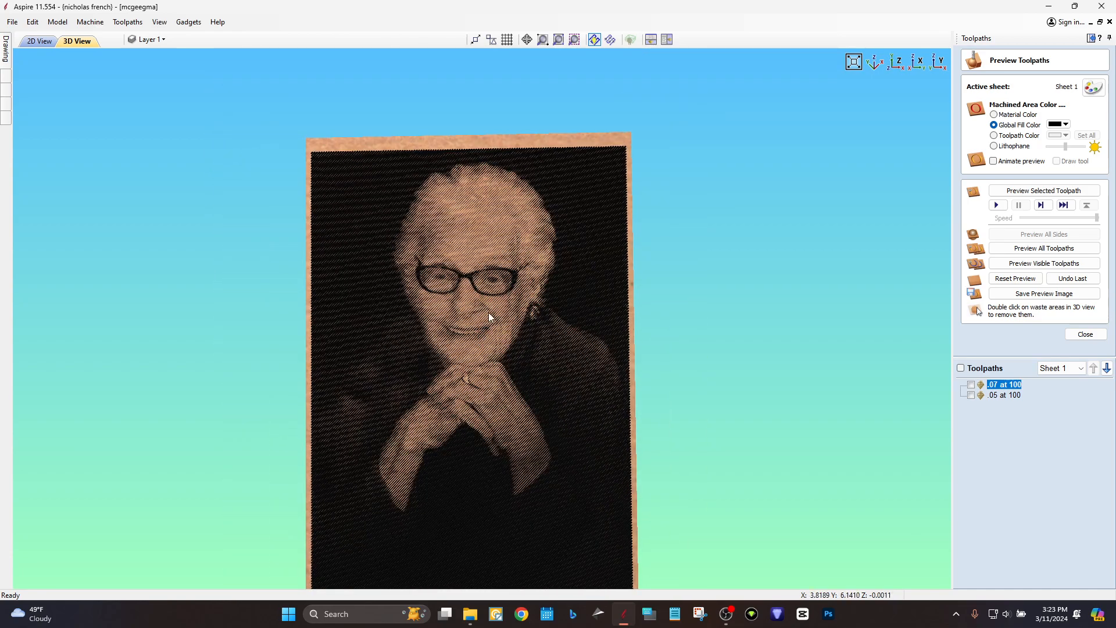
scroll(504, 325, up, 5)
middle_drag(493, 391, 532, 353)
drag(528, 350, 494, 362)
middle_drag(505, 306, 487, 343)
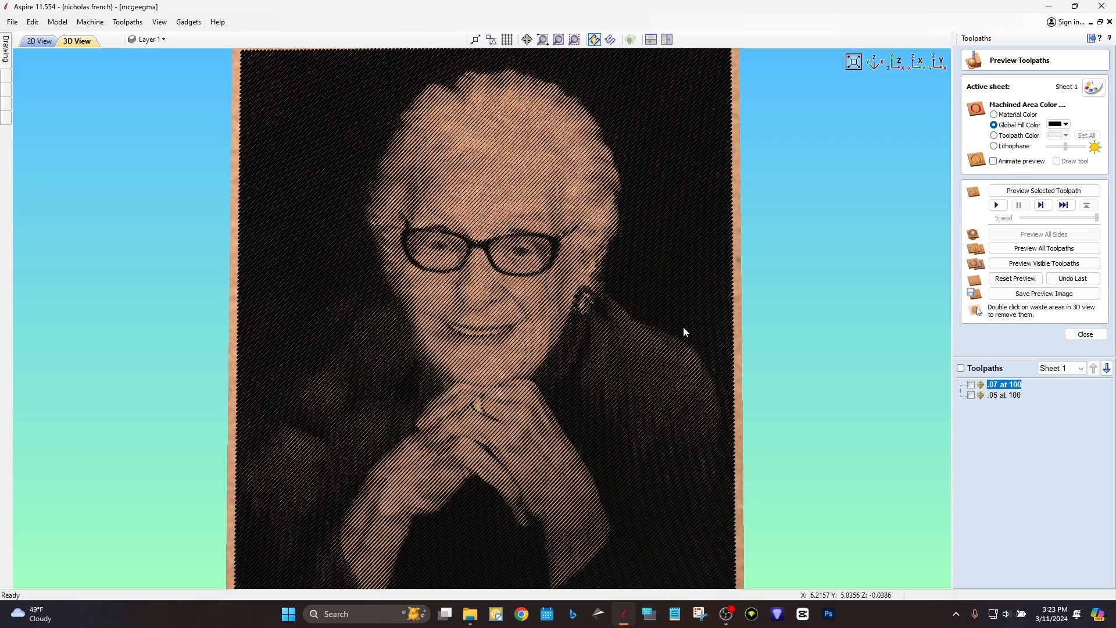
drag(606, 330, 644, 271)
scroll(577, 297, up, 5)
scroll(577, 298, up, 2)
middle_drag(497, 297, 579, 445)
scroll(579, 445, down, 4)
scroll(580, 445, down, 3)
drag(579, 445, 361, 340)
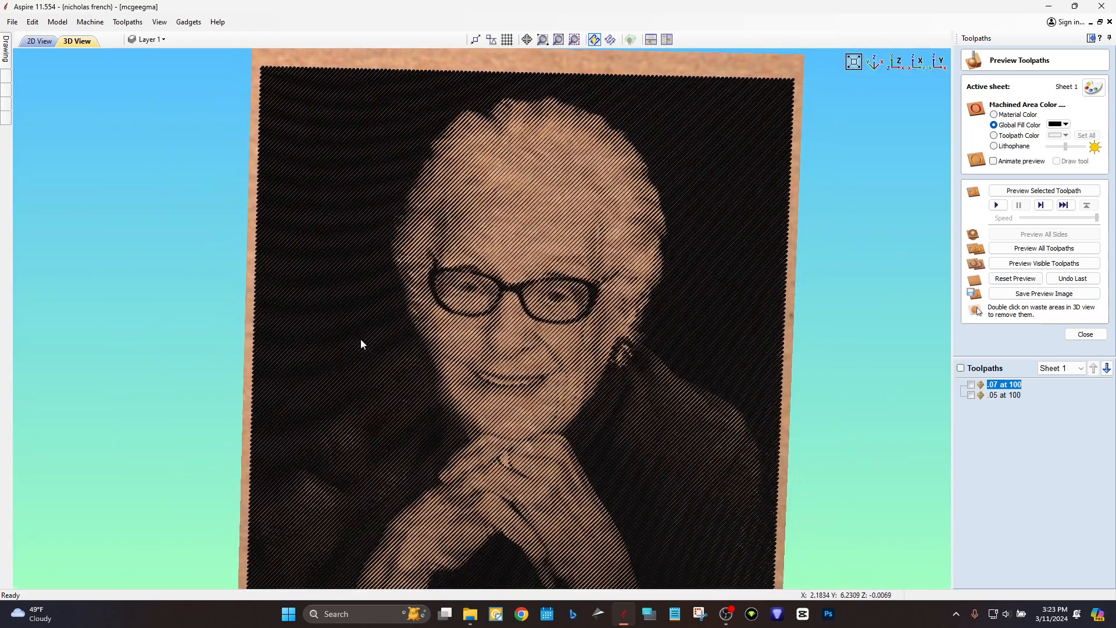
drag(634, 335, 654, 377)
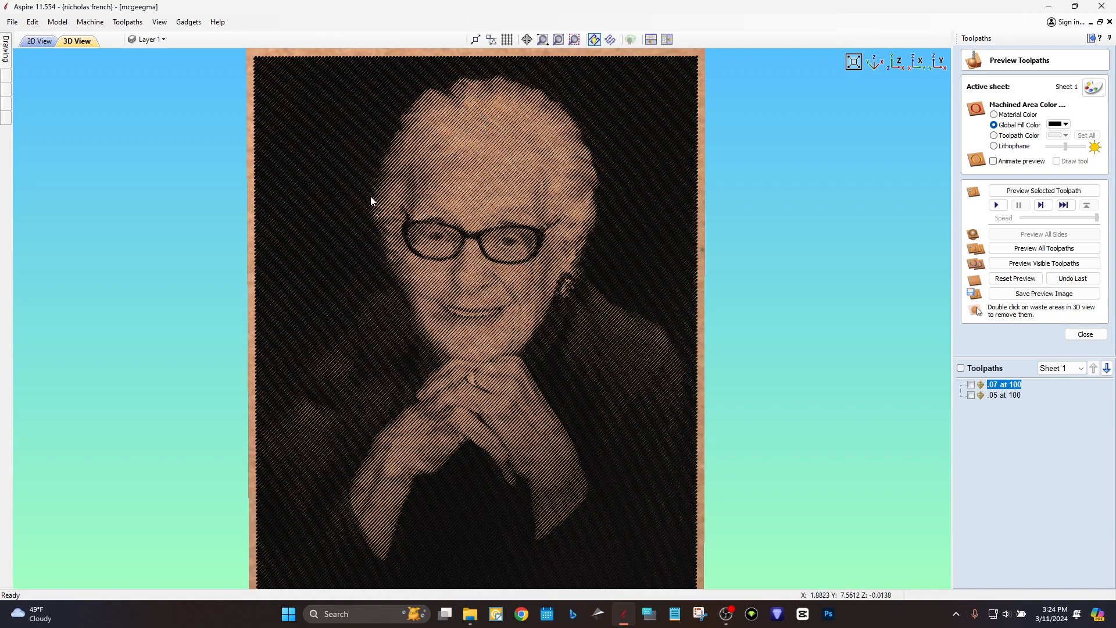
scroll(398, 232, down, 2)
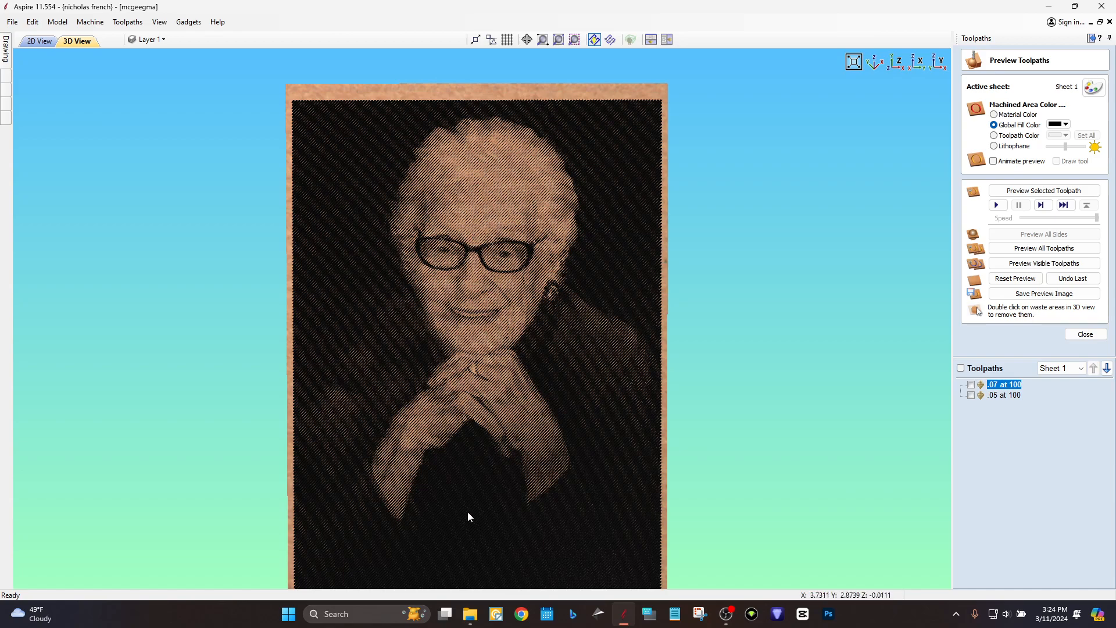
scroll(503, 427, up, 2)
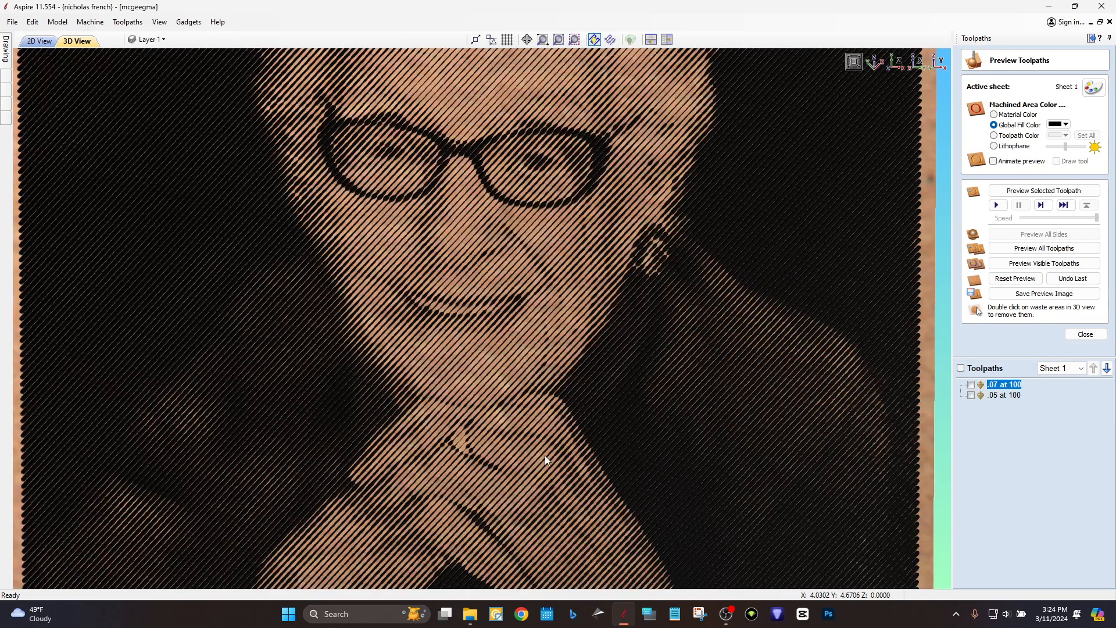
scroll(535, 468, down, 1)
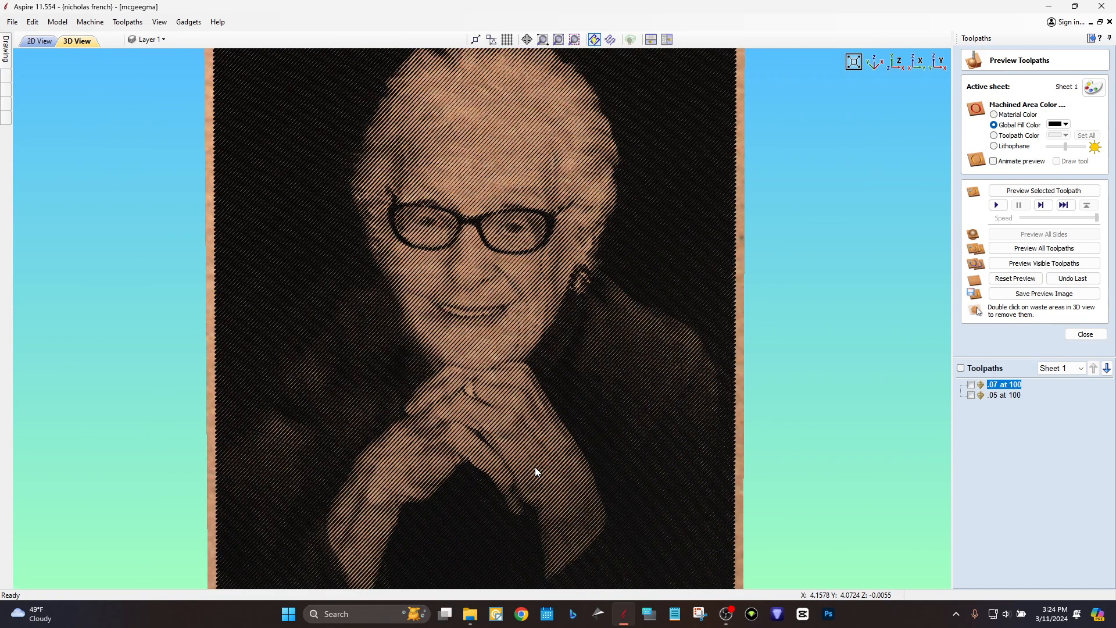
scroll(535, 468, down, 1)
middle_drag(536, 468, 609, 456)
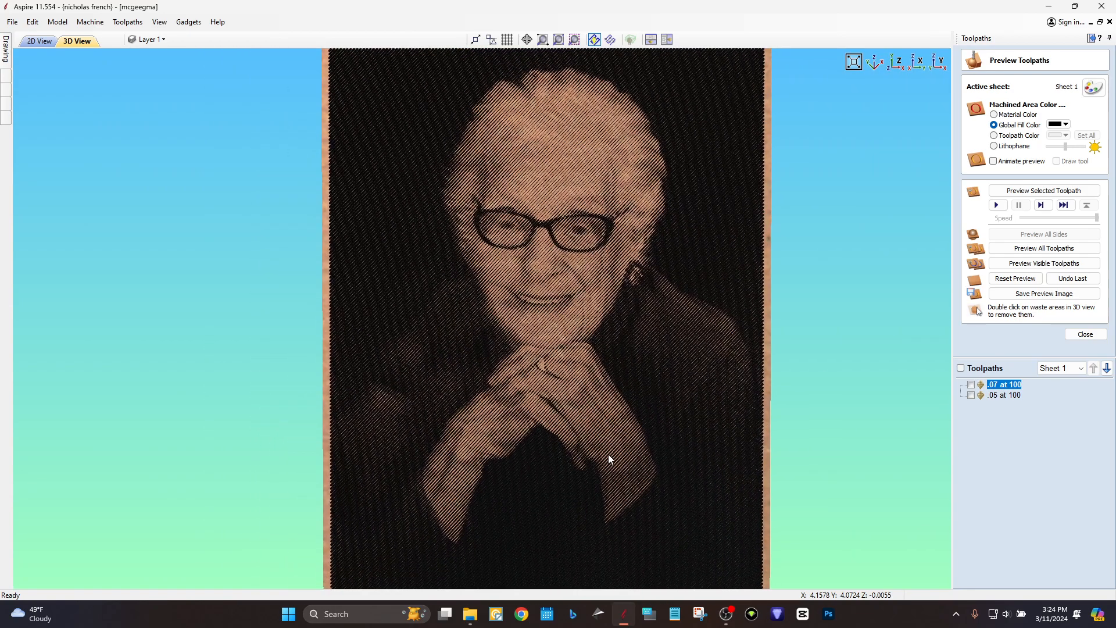
scroll(608, 455, down, 1)
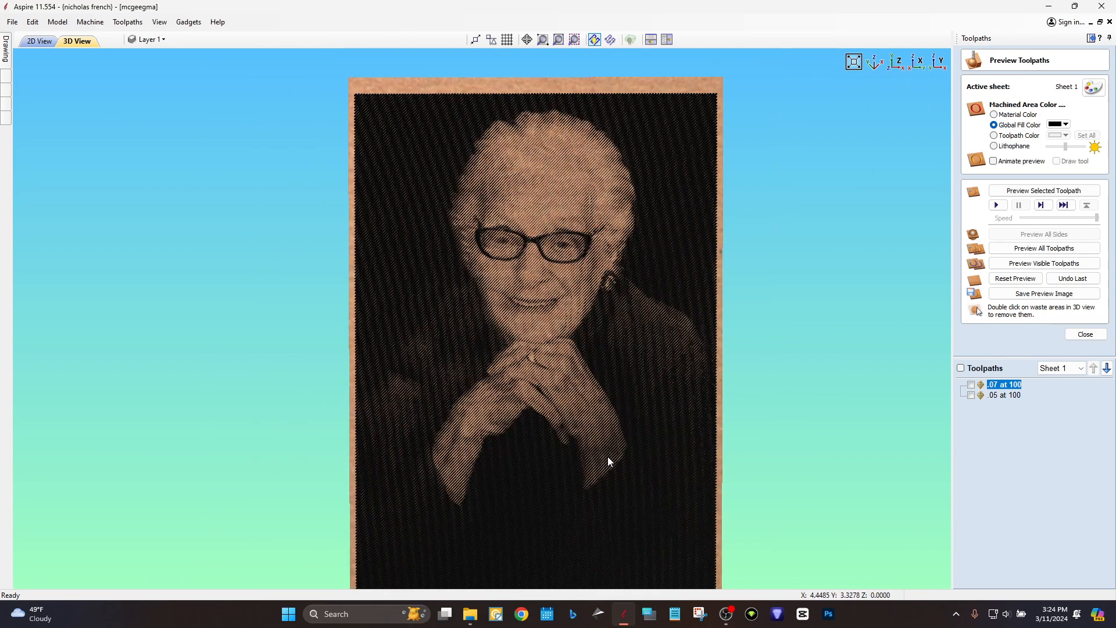
scroll(608, 482, up, 4)
middle_drag(658, 372, 492, 375)
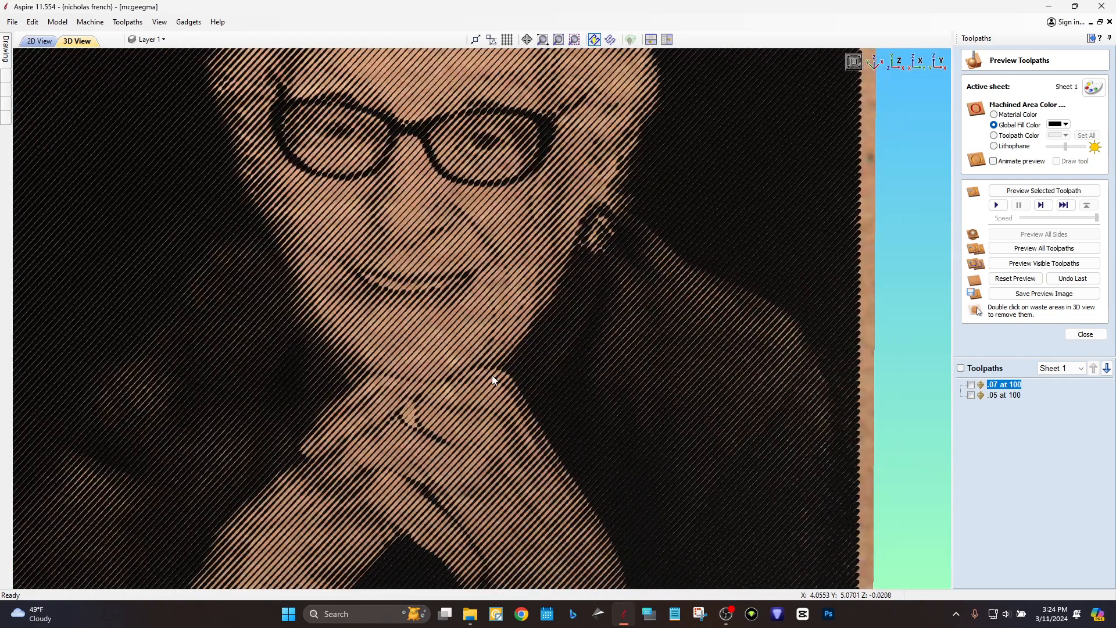
scroll(494, 376, down, 2)
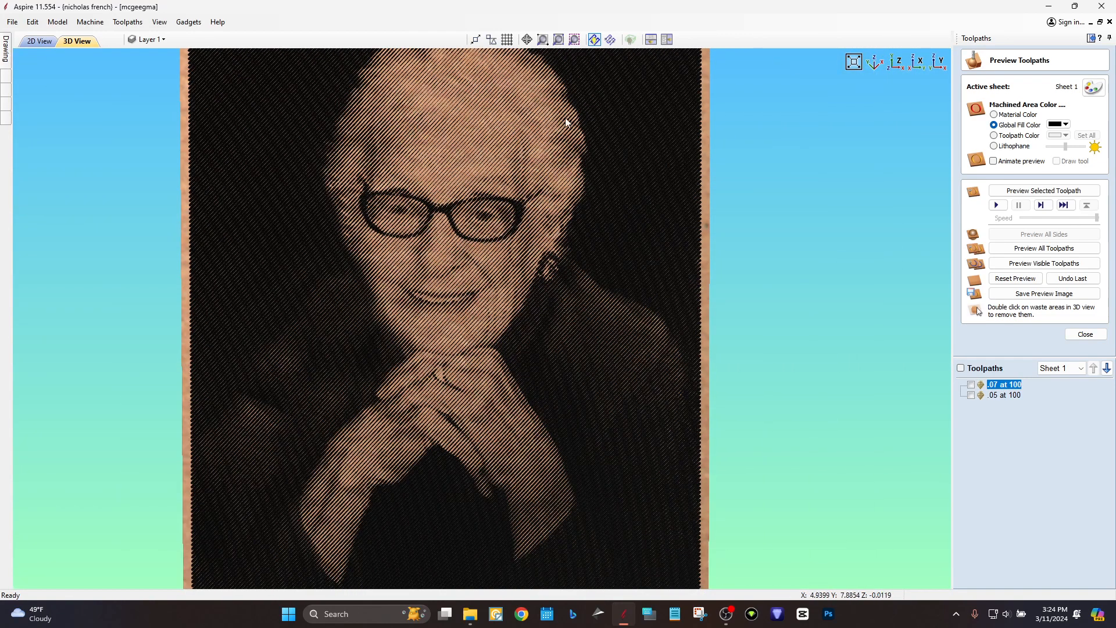
scroll(465, 241, down, 2)
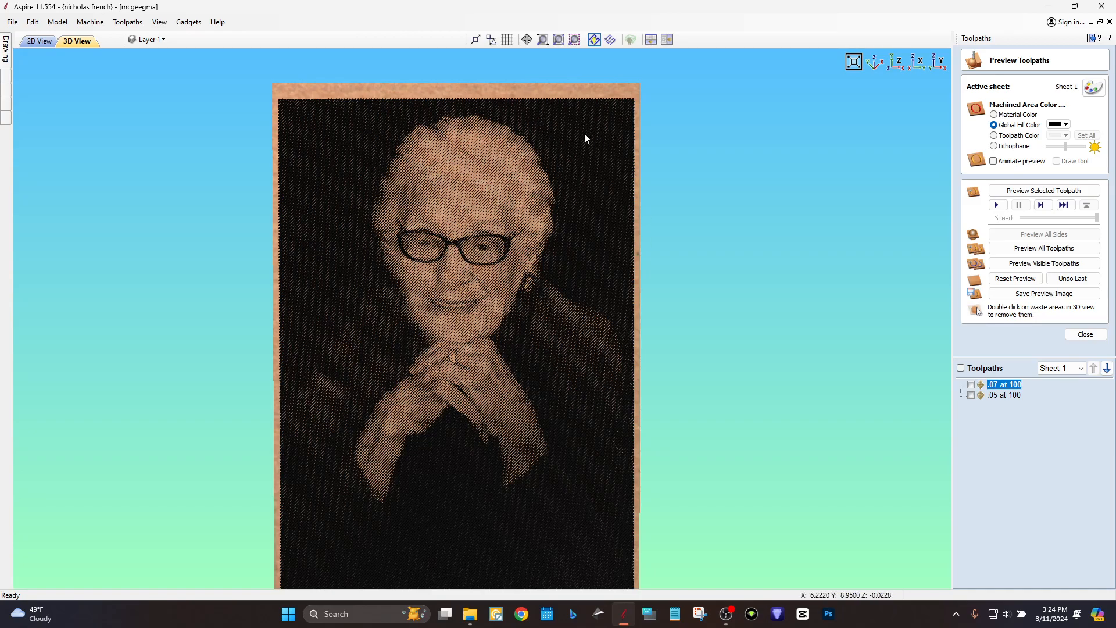
scroll(364, 197, up, 6)
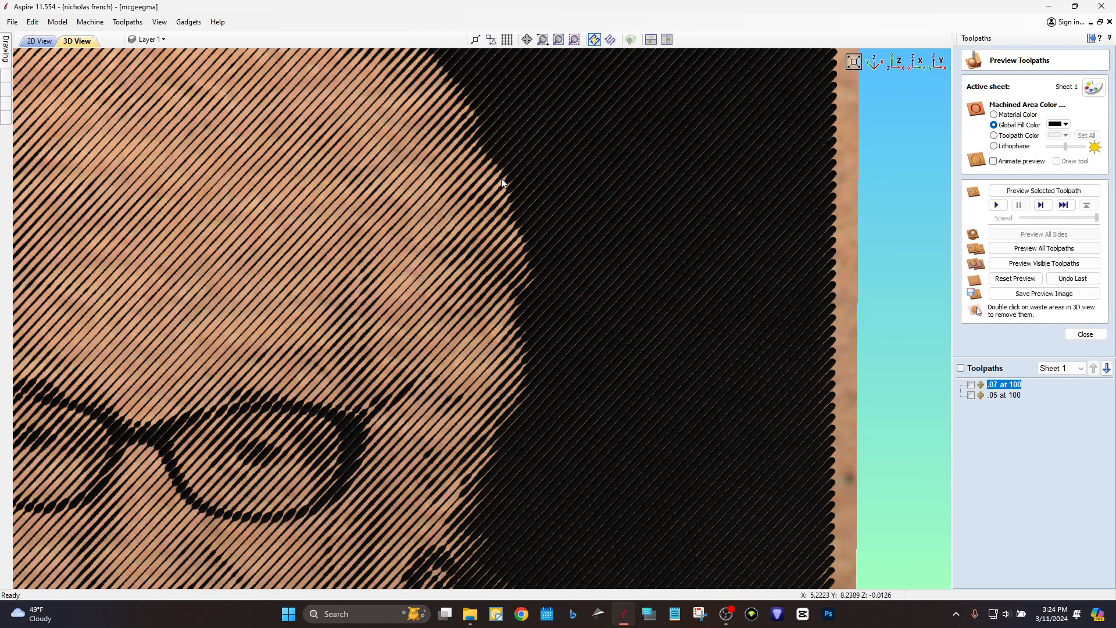
scroll(499, 171, up, 5)
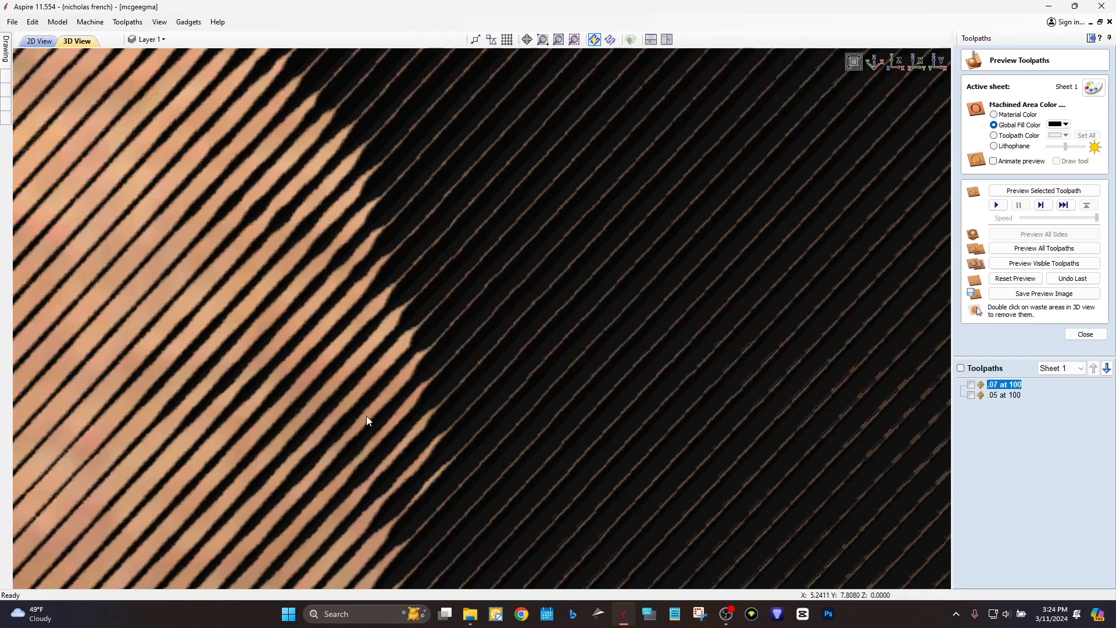
scroll(376, 402, down, 5)
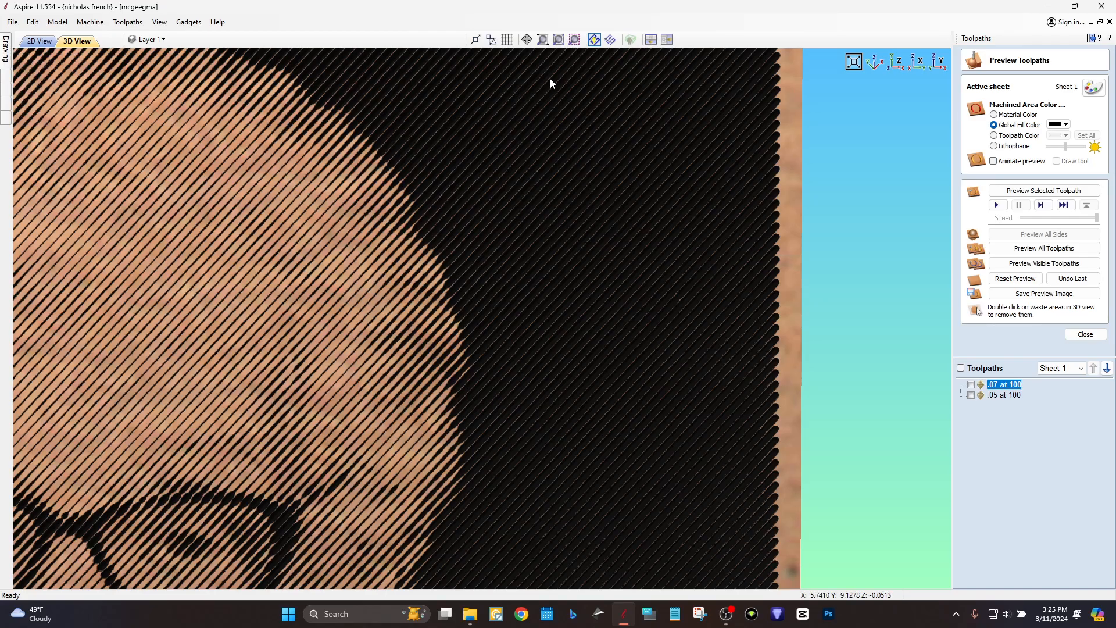
scroll(649, 475, down, 4)
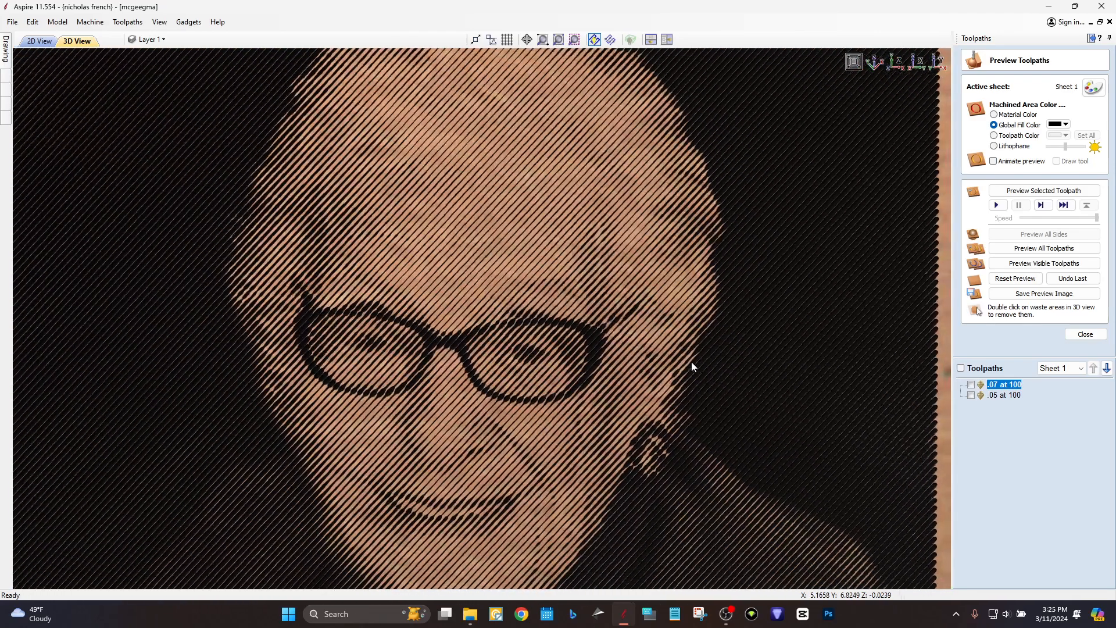
scroll(540, 503, up, 5)
middle_drag(540, 498, 520, 513)
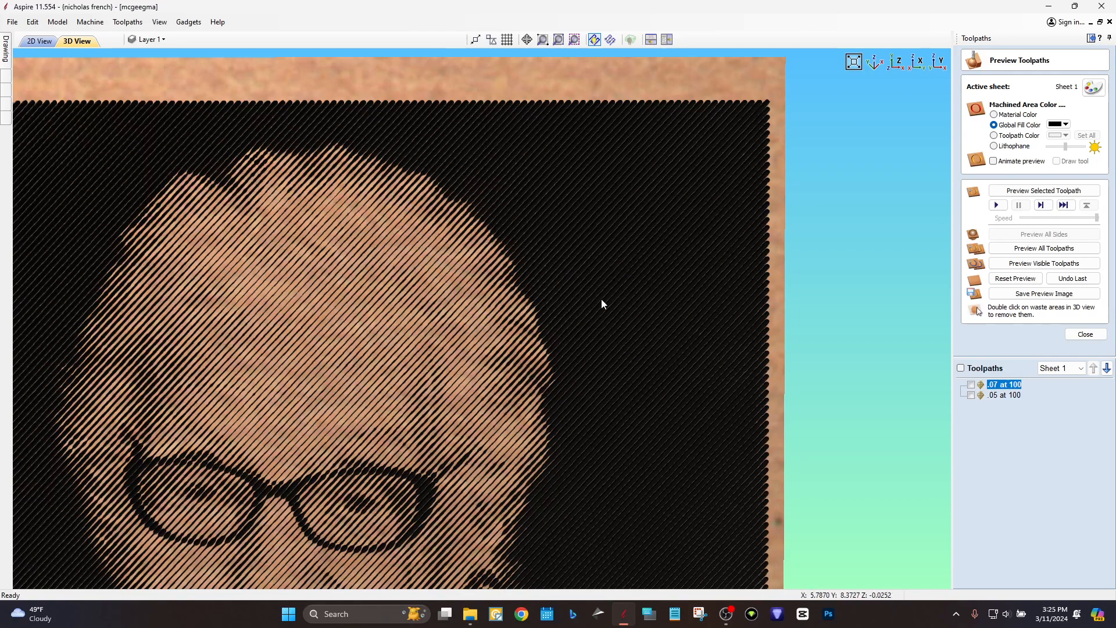
scroll(644, 284, down, 1)
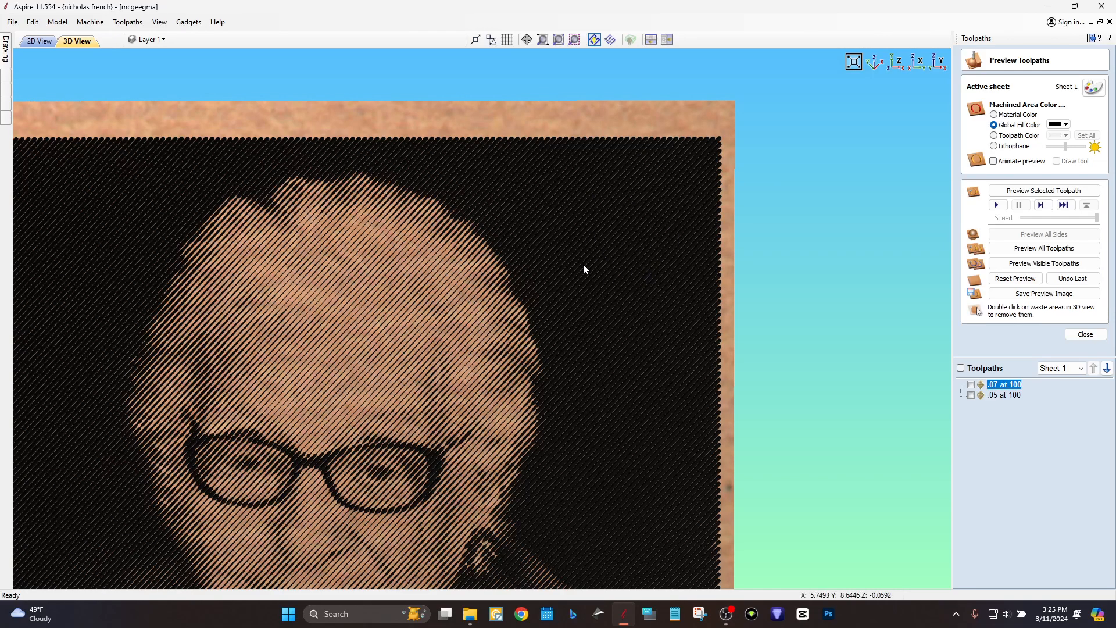
scroll(580, 288, down, 2)
middle_drag(475, 375, 644, 242)
scroll(644, 243, down, 2)
middle_drag(586, 339, 518, 257)
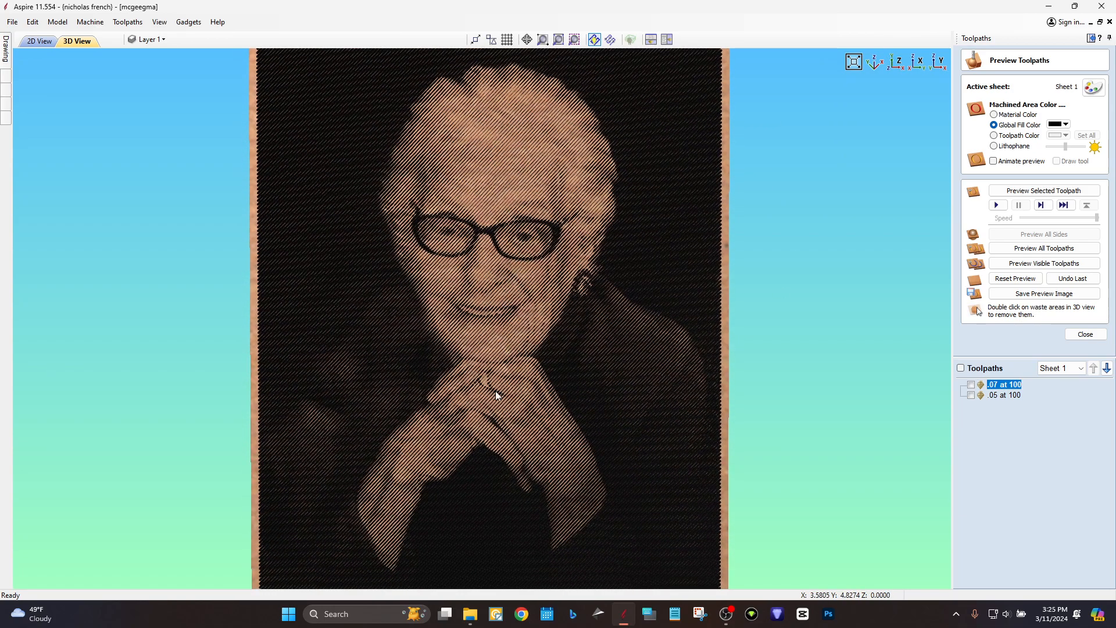
middle_drag(518, 485, 517, 445)
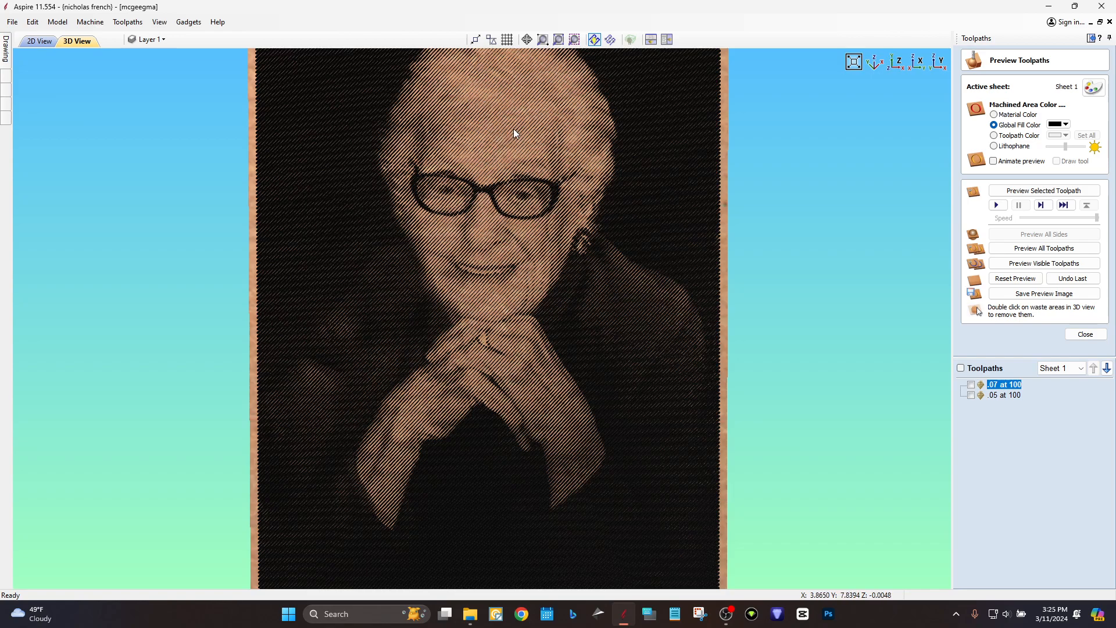
scroll(514, 130, up, 1)
scroll(514, 129, down, 1)
middle_drag(521, 115, 519, 196)
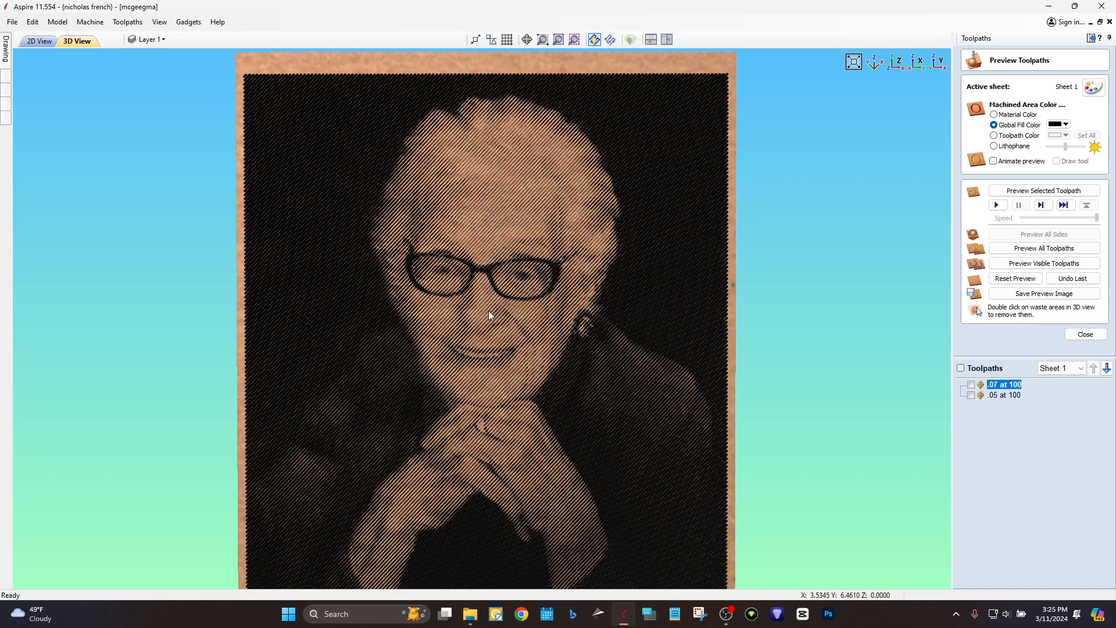
scroll(494, 431, down, 4)
scroll(494, 285, up, 3)
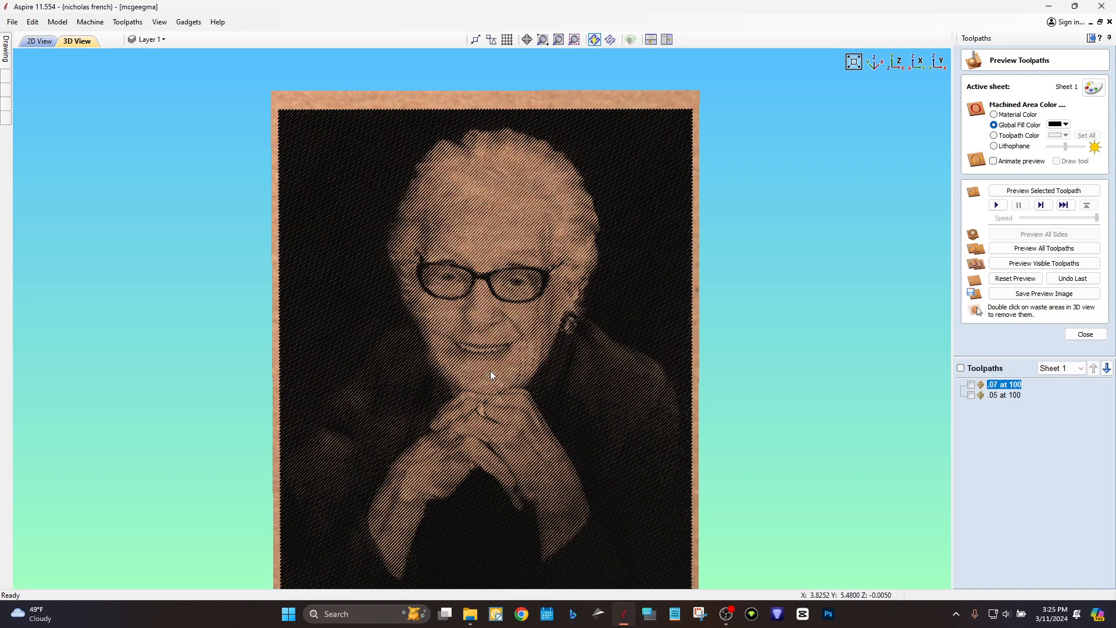
middle_drag(474, 381, 535, 150)
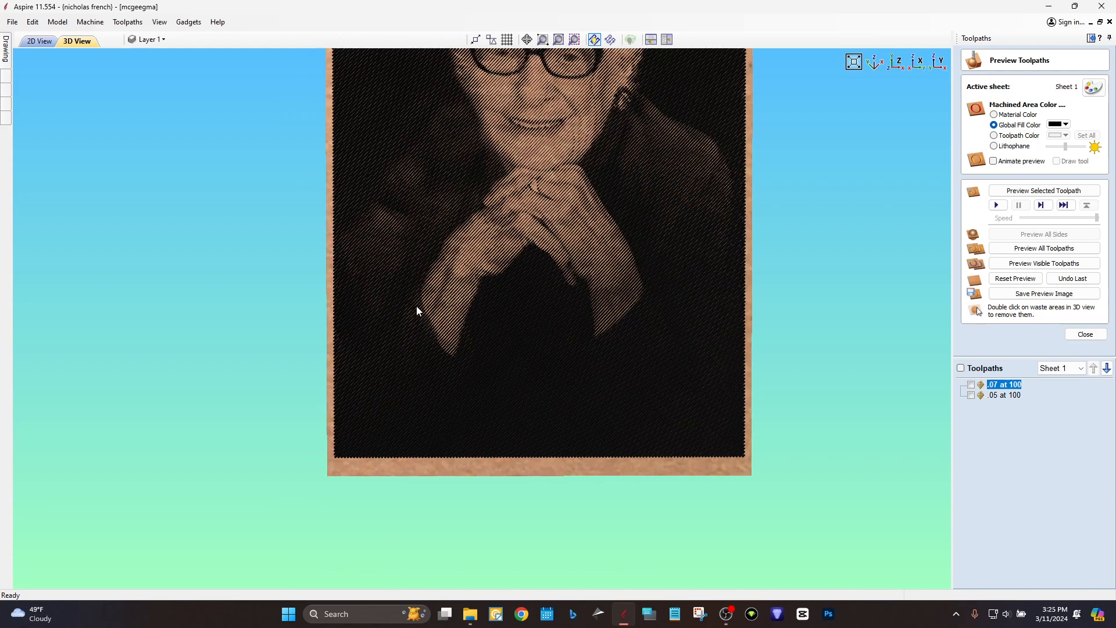
scroll(391, 324, up, 5)
scroll(499, 343, down, 2)
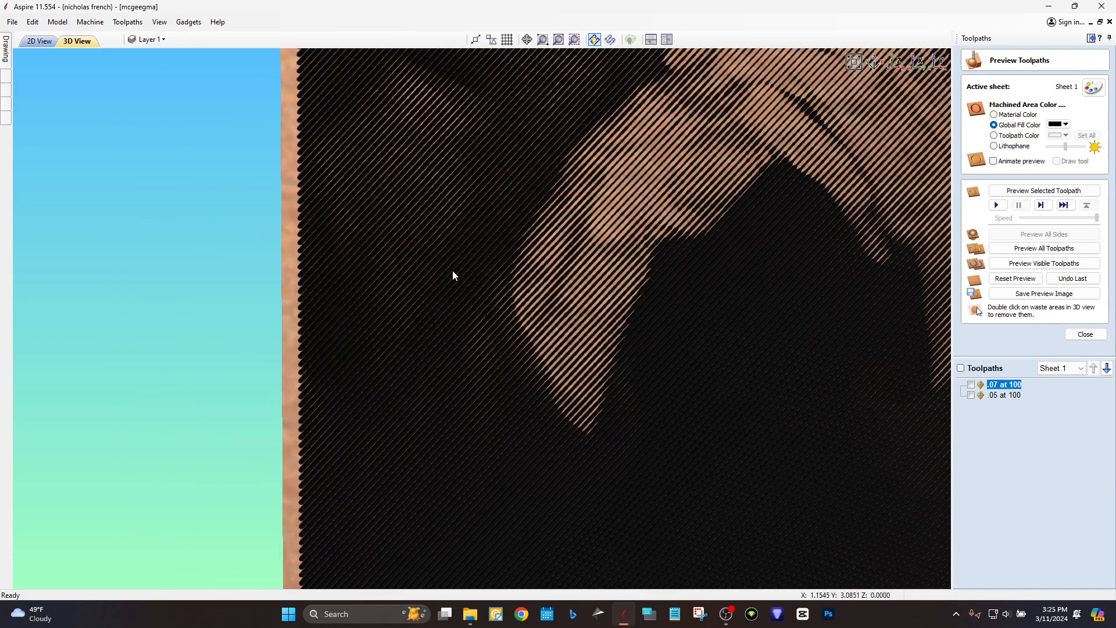
scroll(516, 199, down, 4)
scroll(610, 273, down, 4)
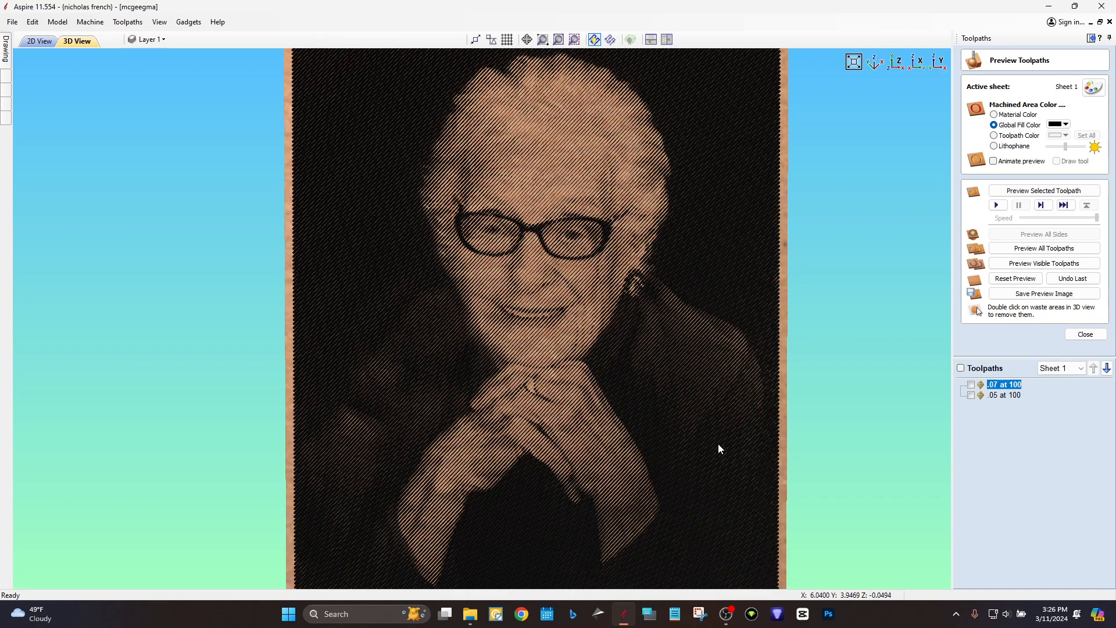
Orbit and tilt the carved board to inspect it in perspective and from its side edge.
scroll(675, 399, down, 1)
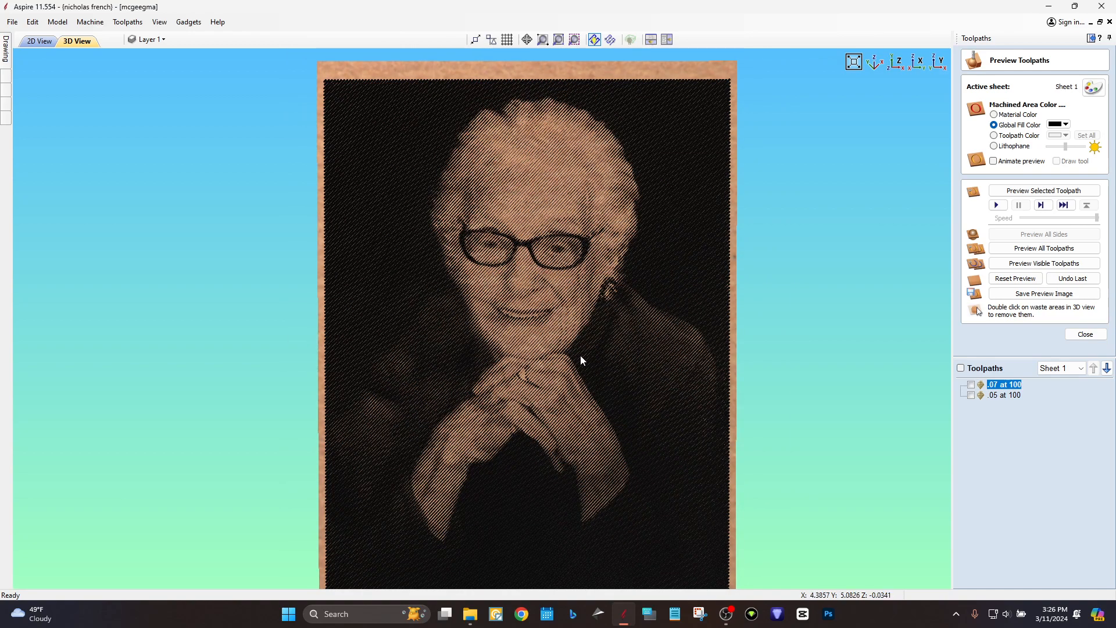
middle_drag(580, 355, 579, 316)
scroll(602, 301, down, 1)
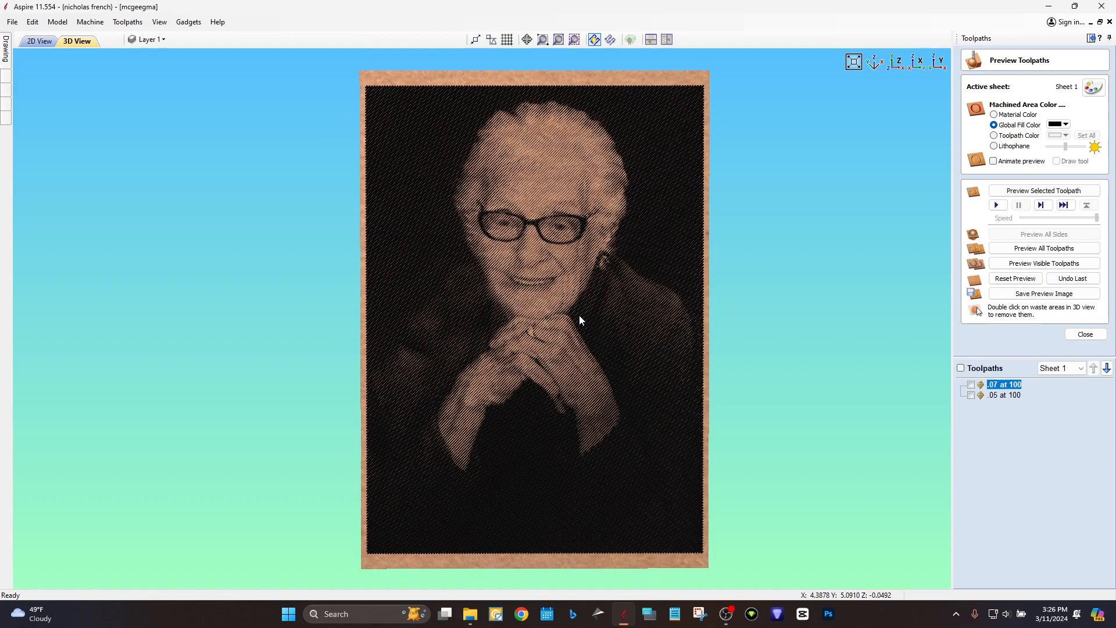
drag(601, 294, 608, 264)
scroll(608, 264, up, 6)
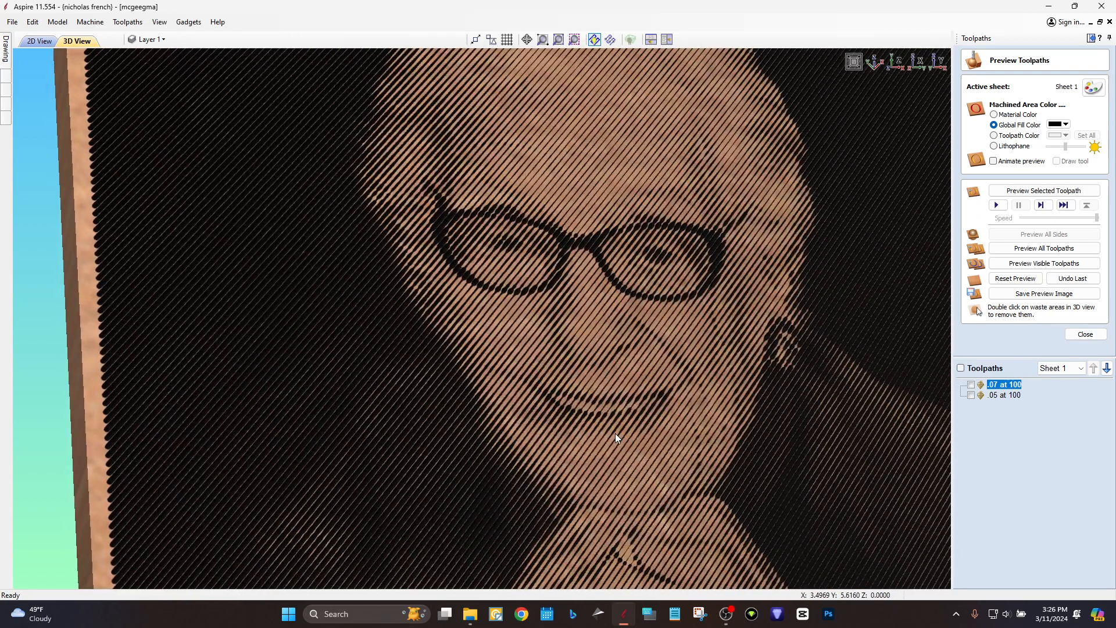
scroll(631, 401, down, 2)
scroll(629, 402, down, 3)
drag(623, 405, 429, 290)
scroll(325, 237, up, 2)
scroll(528, 279, down, 2)
scroll(528, 279, down, 1)
drag(584, 337, 520, 338)
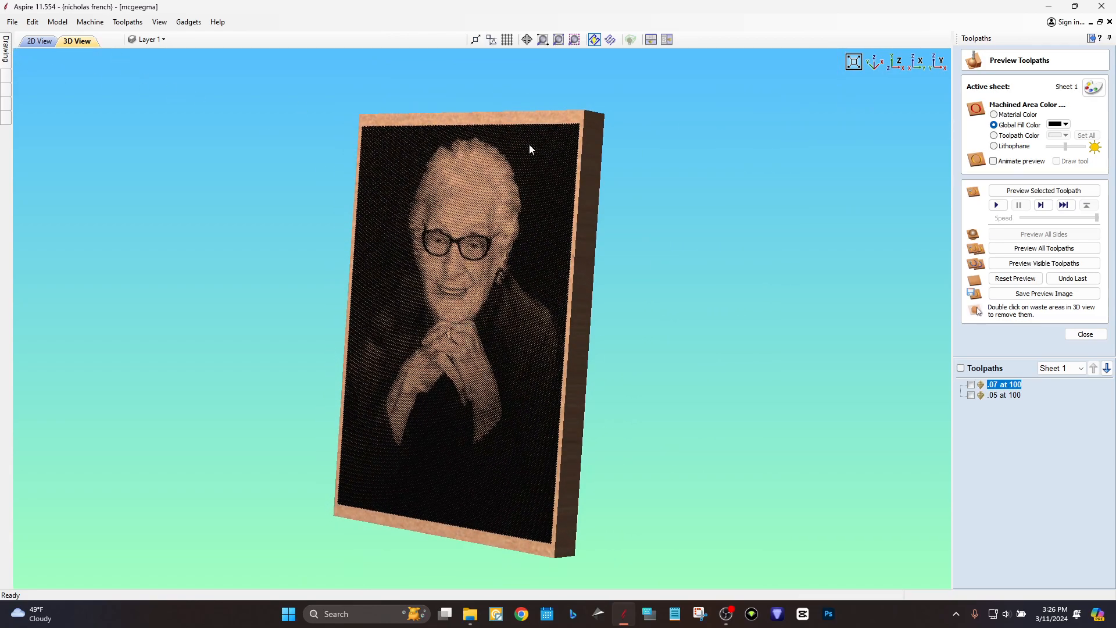
Rotate the board back face-on, pan to show its top edge, and switch to OBS.
mouse_move(729, 621)
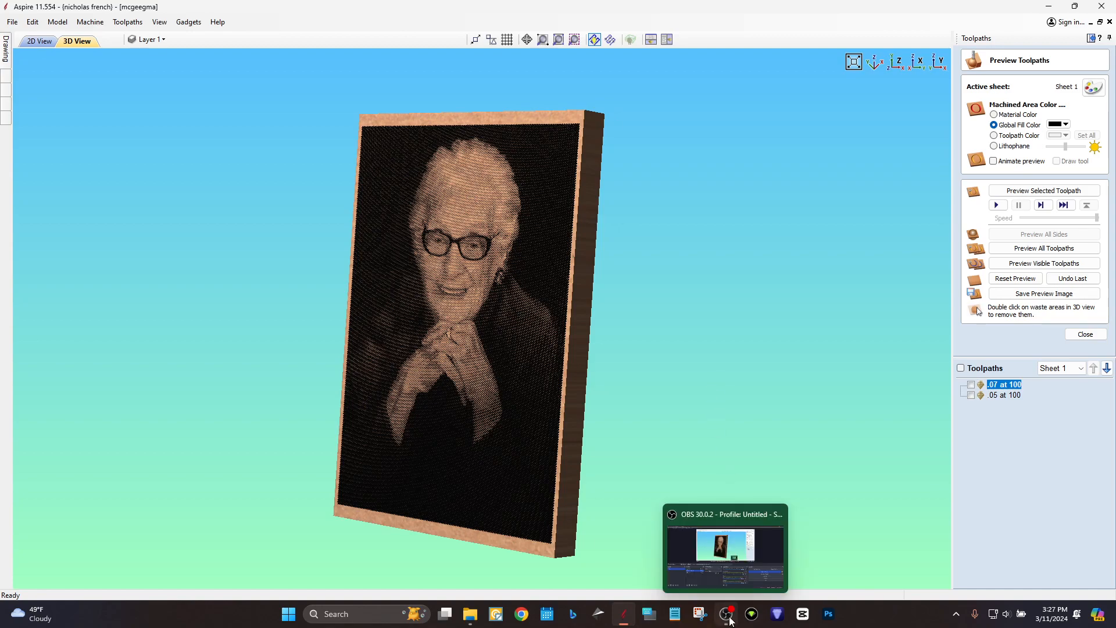
drag(591, 371, 863, 338)
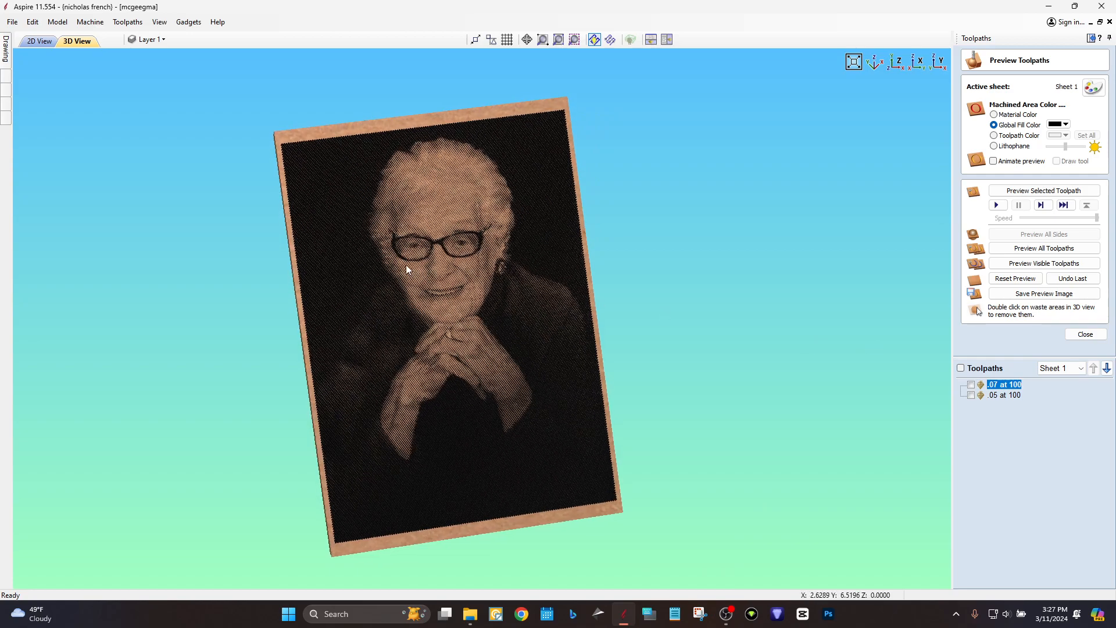
scroll(437, 254, up, 5)
middle_drag(460, 240, 538, 363)
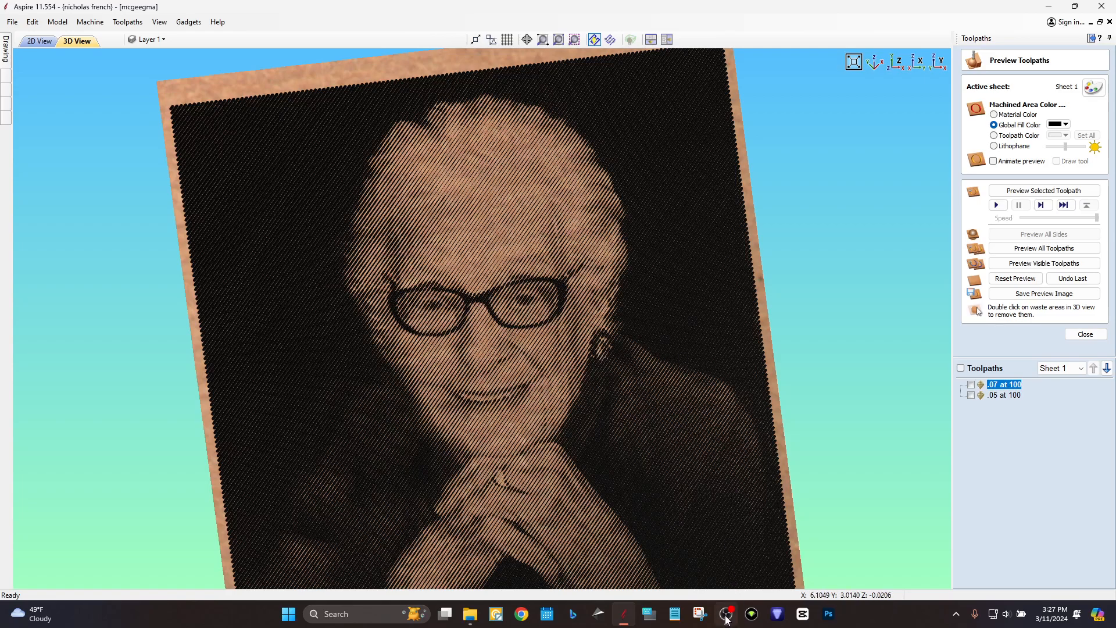
mouse_move(726, 621)
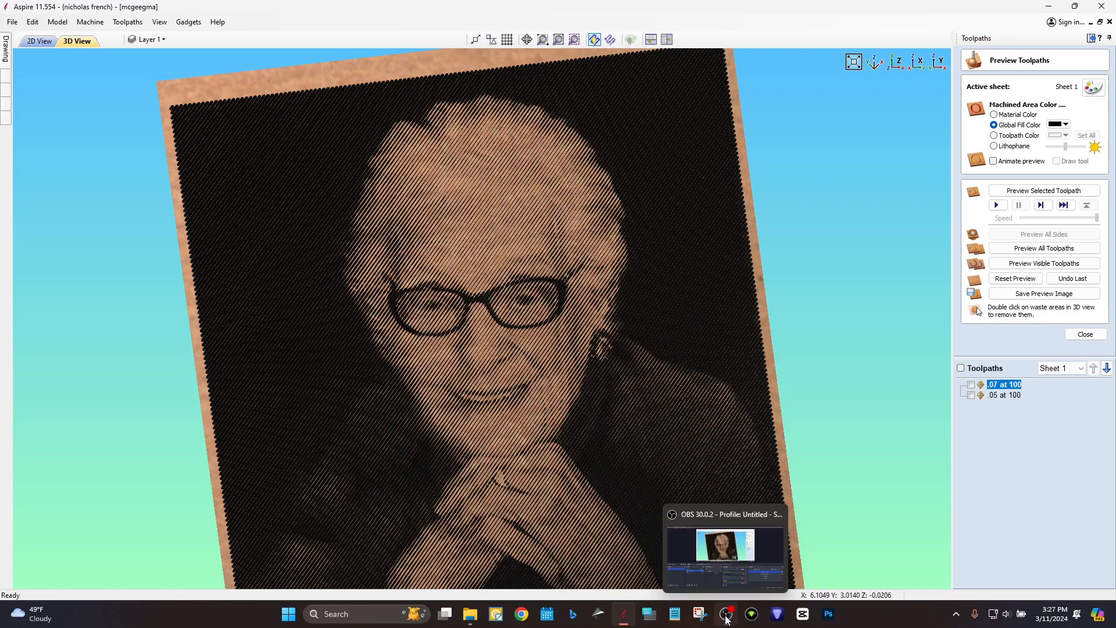
click(726, 621)
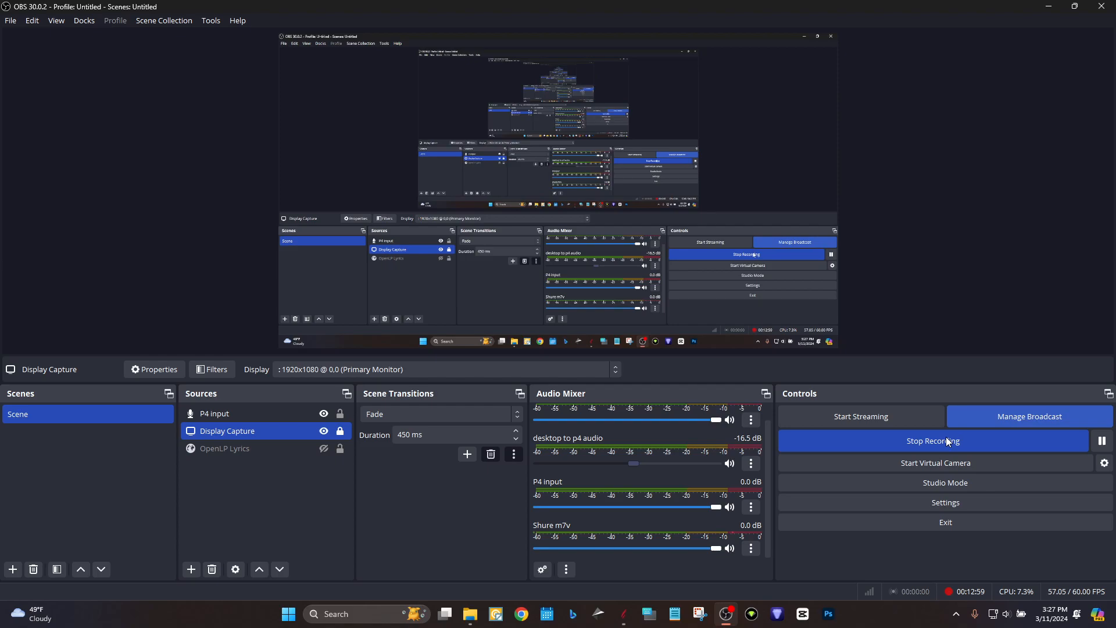